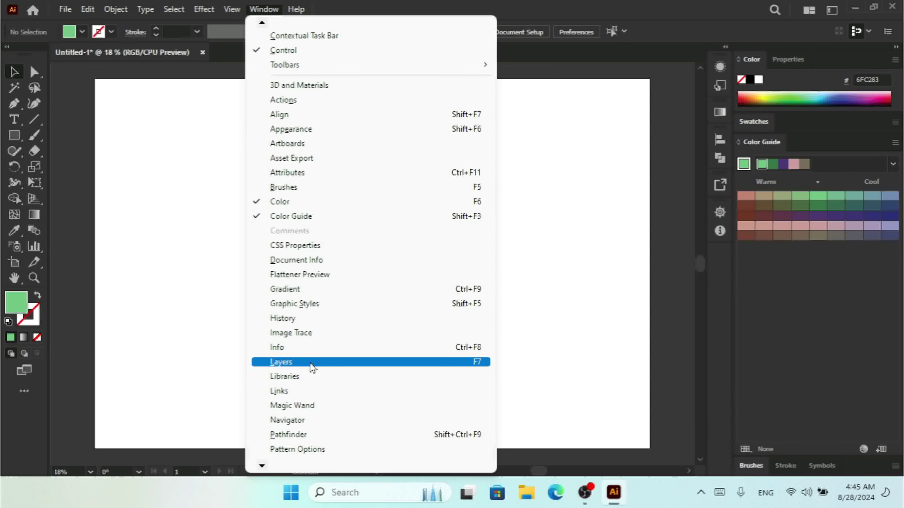
- Open the Layers panel and toggle Layer 1 between outline and preview display
left_click(313, 367)
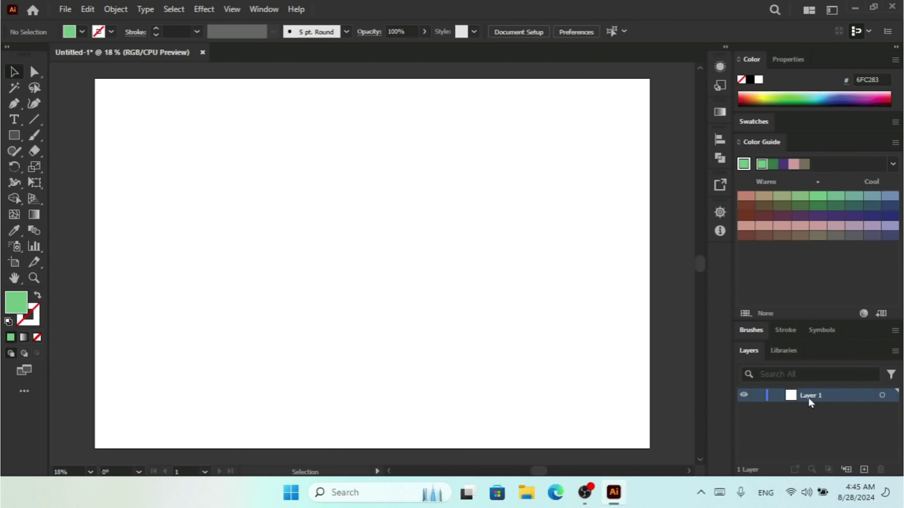
left_click(743, 396, "ctrl")
left_click(743, 395, "ctrl")
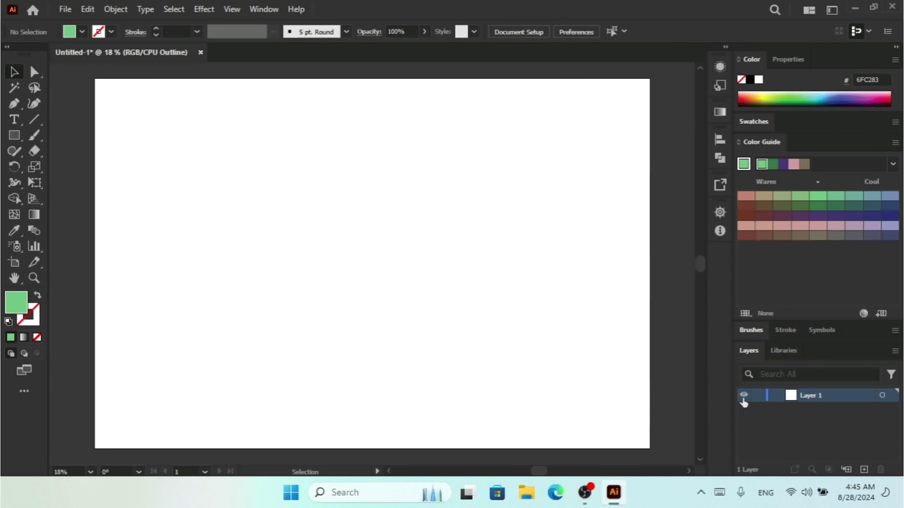
- Lock Layer 1 and unlock it again
left_click(758, 396)
left_click(758, 396)
left_click(757, 395)
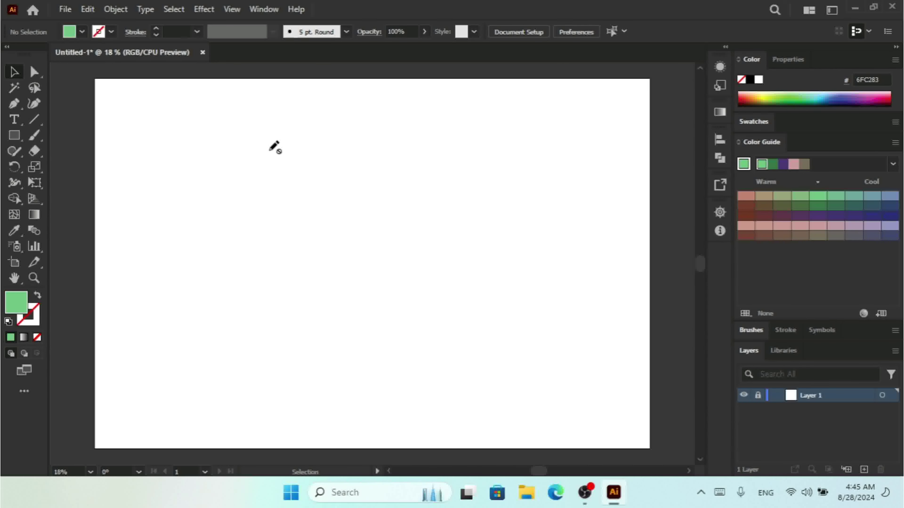
left_click(758, 395)
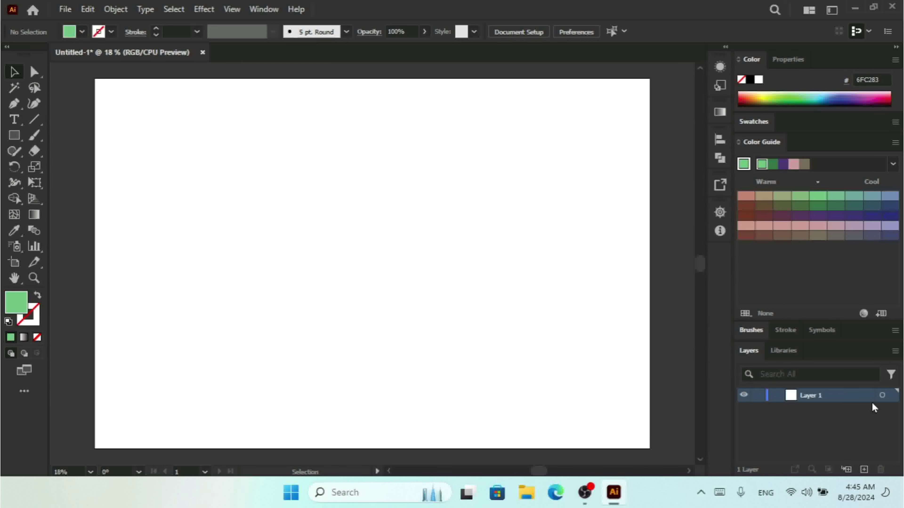
- Add three new empty layers above Layer 1
left_click(863, 469)
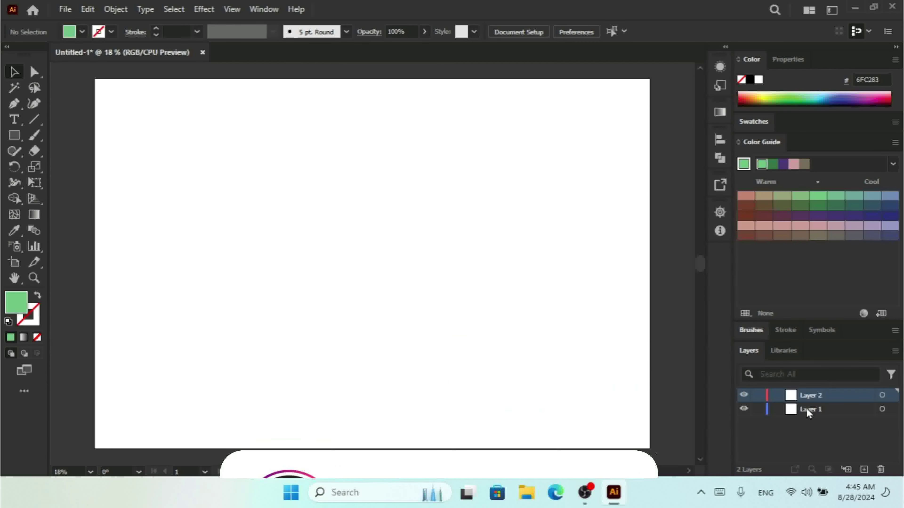
left_click(863, 469)
left_click(863, 469)
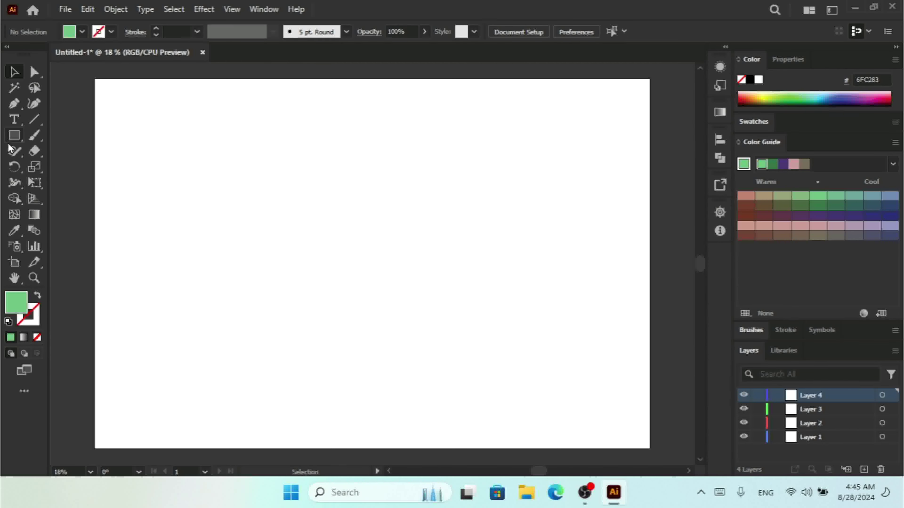
- Draw a green rectangle on Layer 4, in the upper-left area of the artboard
left_click(14, 136)
mouse_move(198, 150)
left_mouse_down()
mouse_move(347, 259)
mouse_move(376, 294)
left_mouse_up()
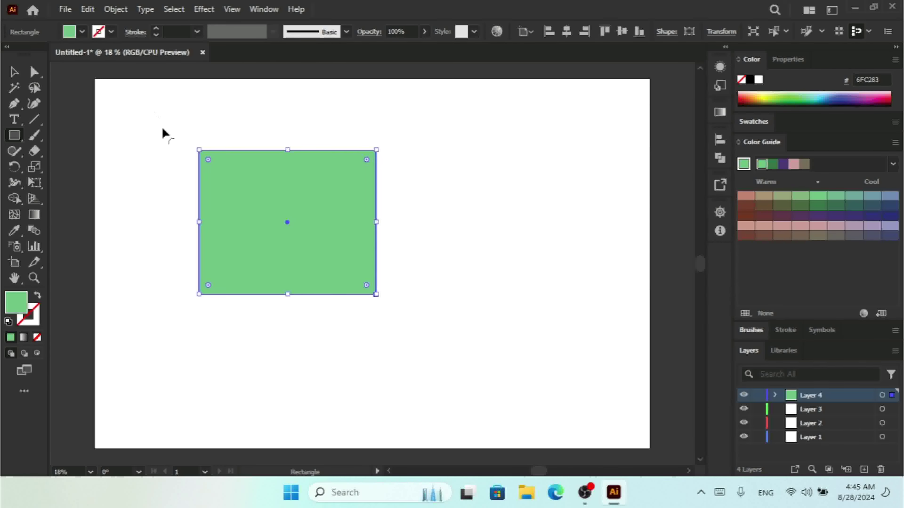
left_click(12, 73)
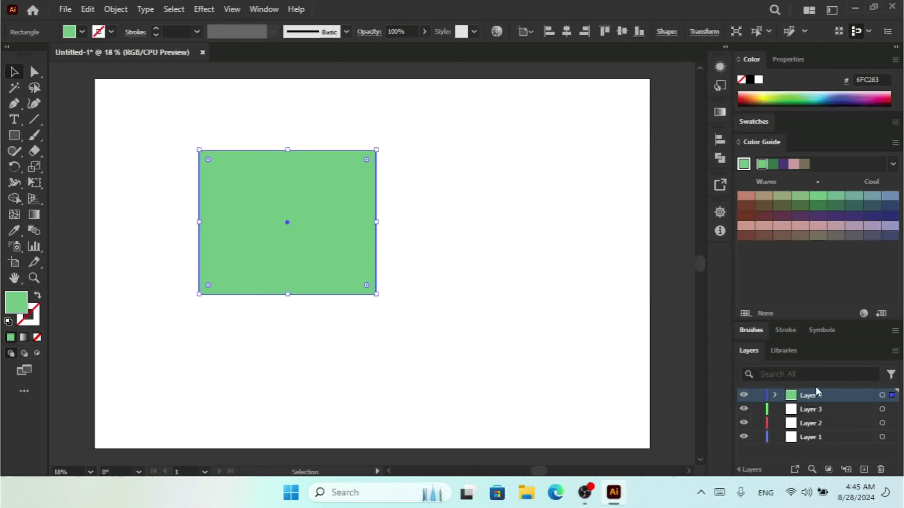
- Move the rectangle from Layer 4 into Layer 2 and lock Layer 2
left_click(775, 396)
left_click(822, 409)
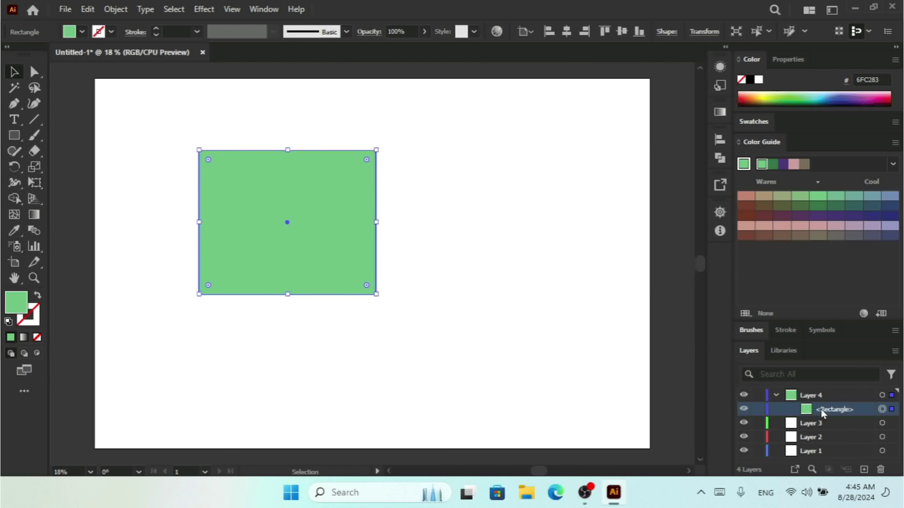
left_click_drag(814, 440, 815, 439)
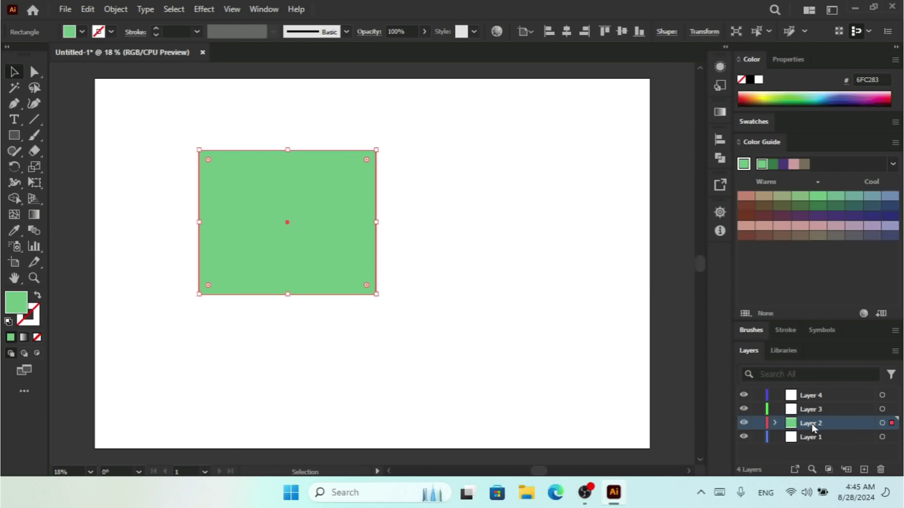
left_click(756, 423)
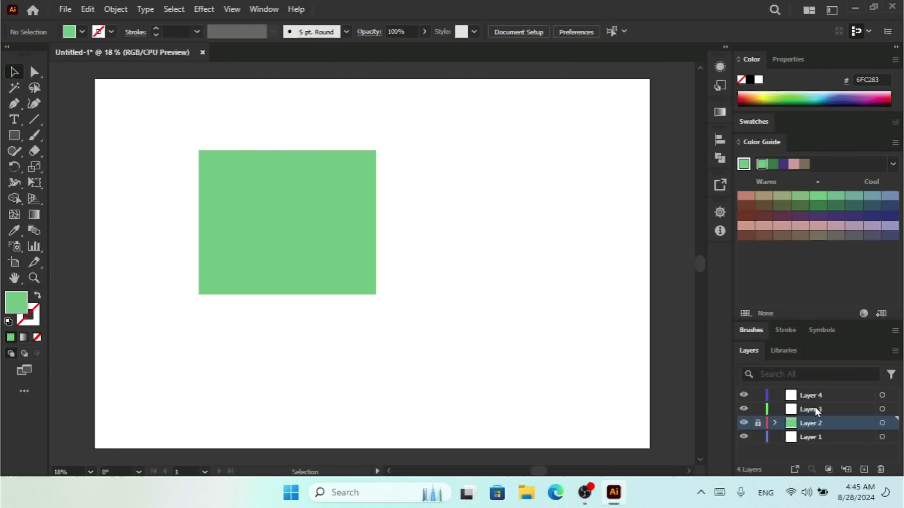
- Draw a second green rectangle of about 568 by 765 px on Layer 4, to the right of the first one
left_click(816, 400)
left_click(882, 396)
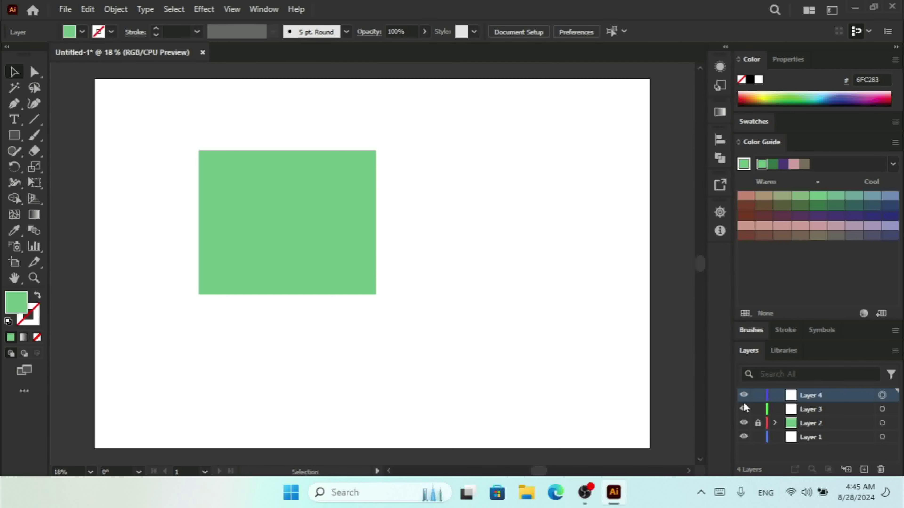
left_click_drag(410, 116, 471, 251)
left_click(11, 136)
left_click_drag(441, 166, 546, 308)
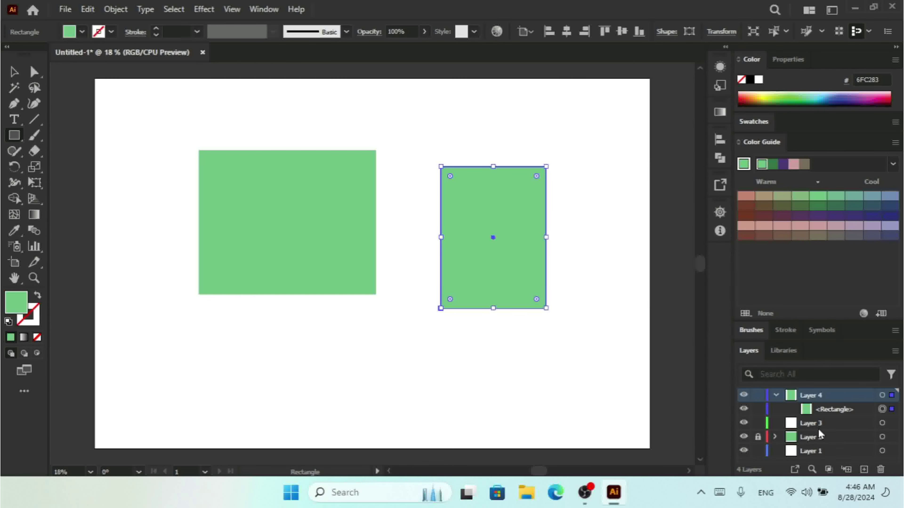
left_click(265, 195)
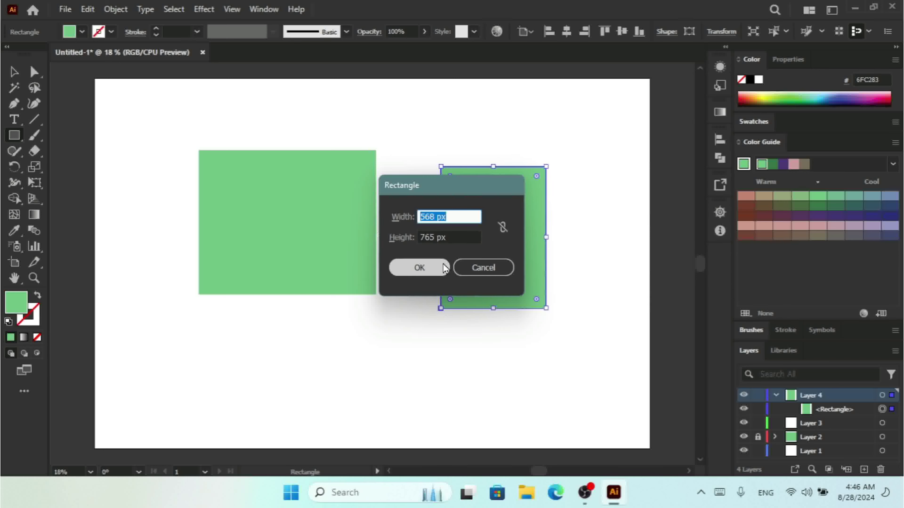
left_click(488, 270)
left_click(13, 72)
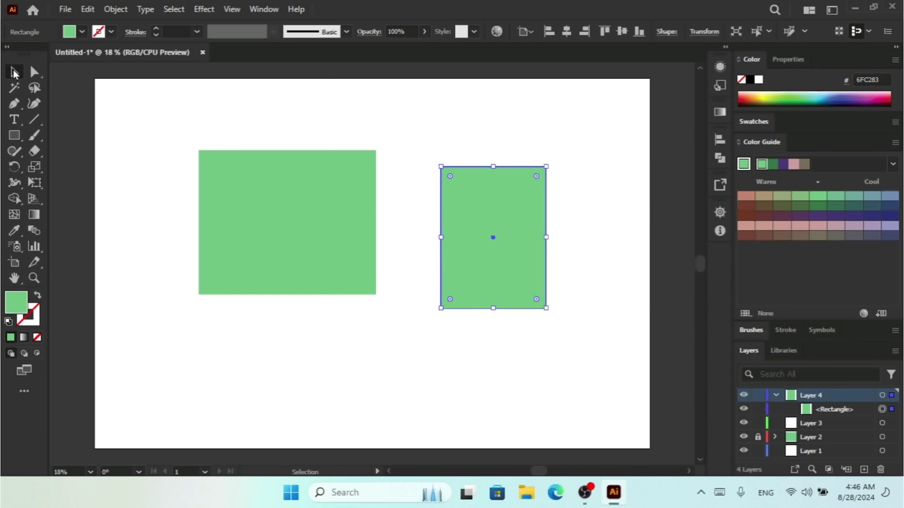
- Try to select the larger rectangle on the artboard while its Layer 2 is locked
left_click(352, 222)
left_click_drag(395, 127, 226, 275)
left_click(452, 225)
left_click(819, 439)
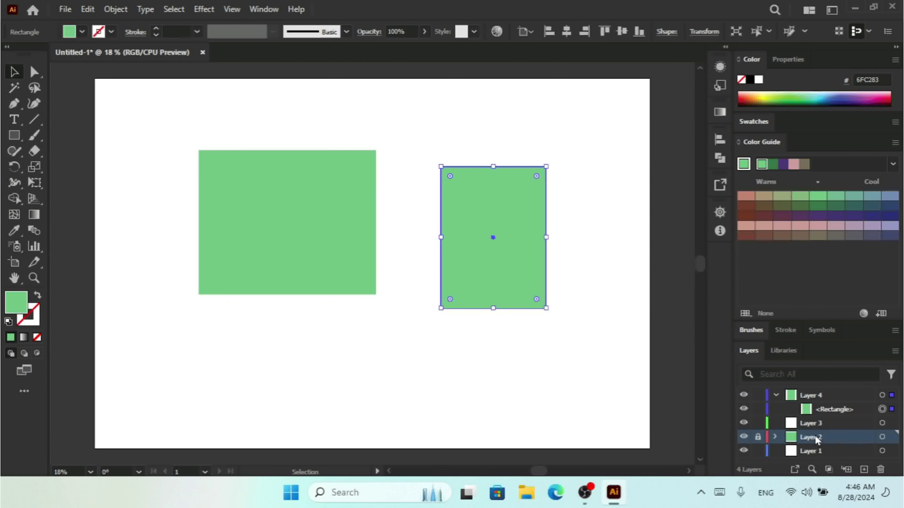
left_click(882, 438)
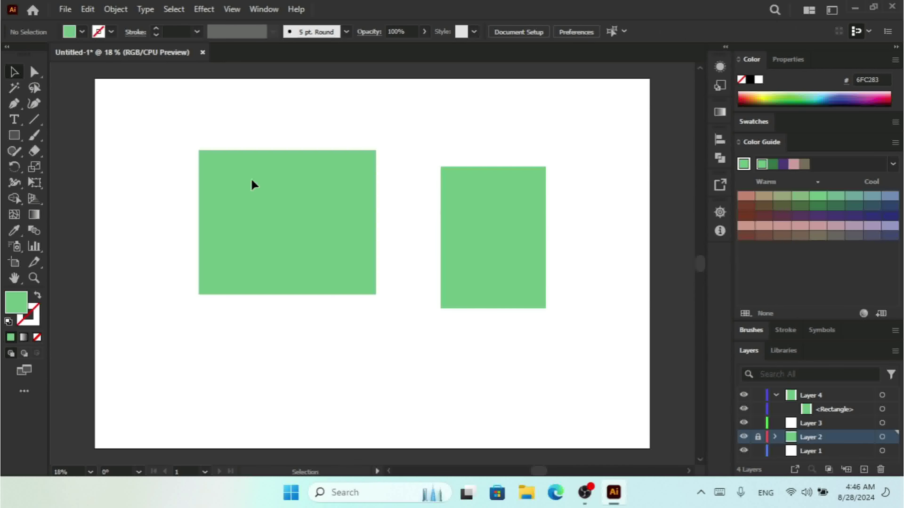
left_click_drag(251, 180, 296, 295)
left_click_drag(208, 206, 413, 301)
- Unlock Layer 2, select its large rectangle and expand the layer to pick the rectangle entry
left_click(759, 435)
left_click(302, 210)
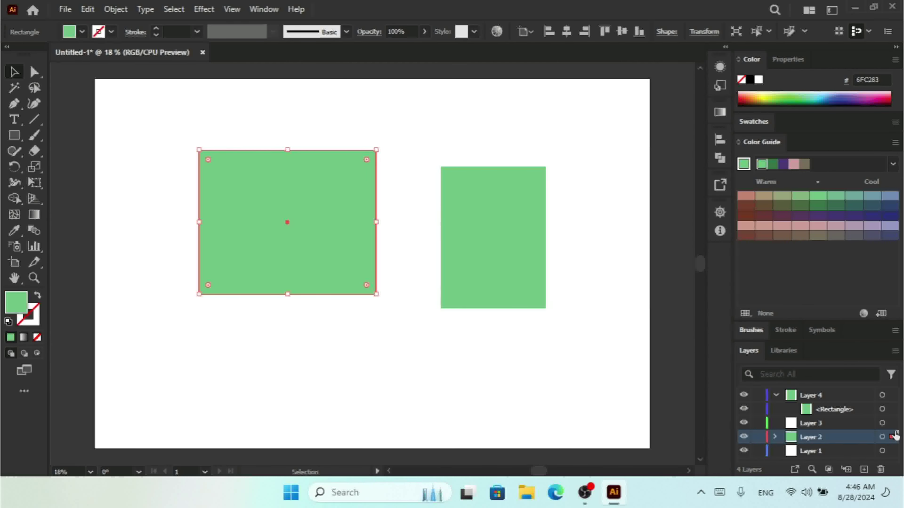
left_click(775, 437)
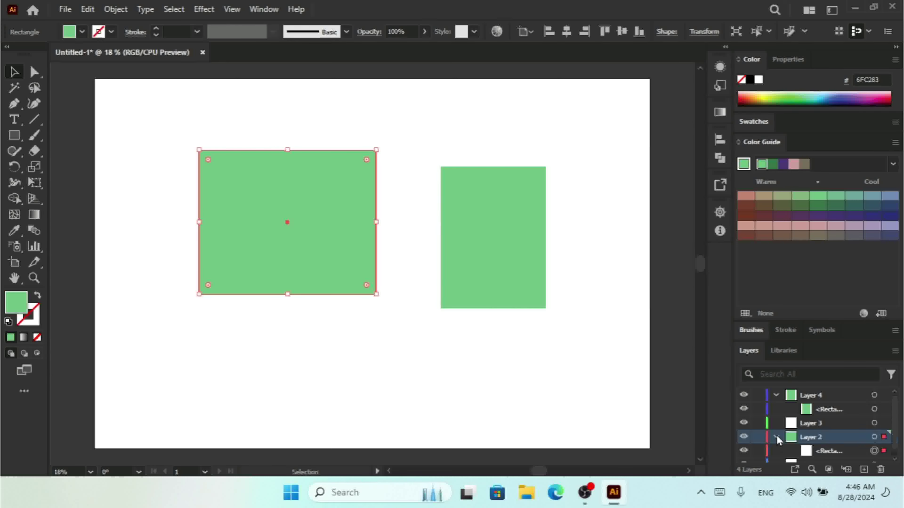
left_click(829, 451)
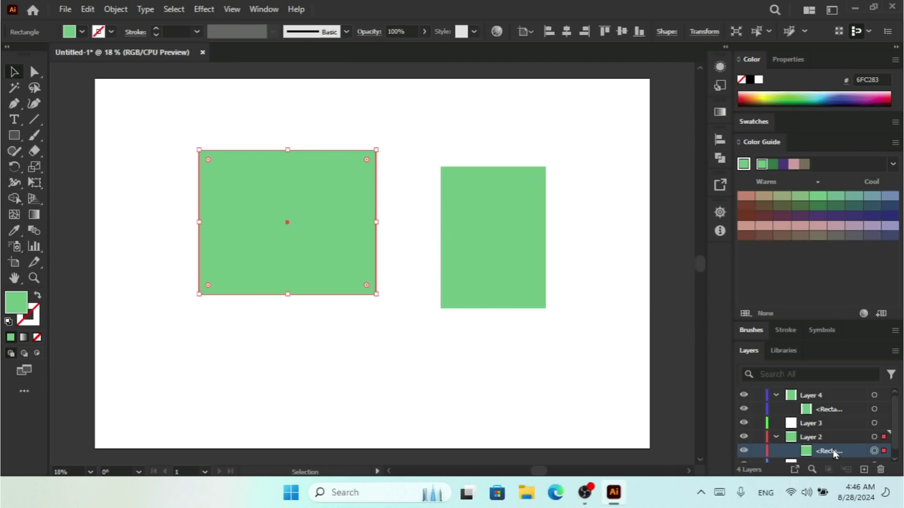
- Add a new layer above Layer 2 and a new sublayer inside Layer 4
left_click(863, 469)
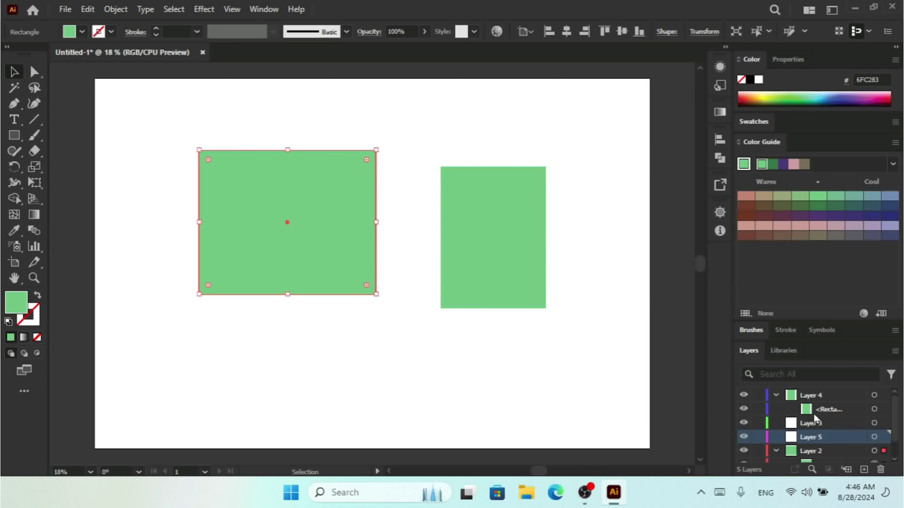
left_click(812, 396)
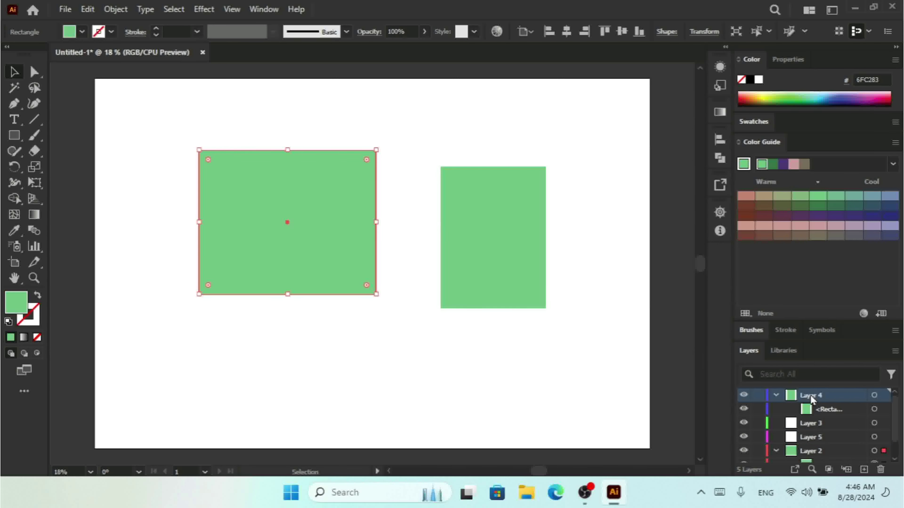
left_click(846, 468)
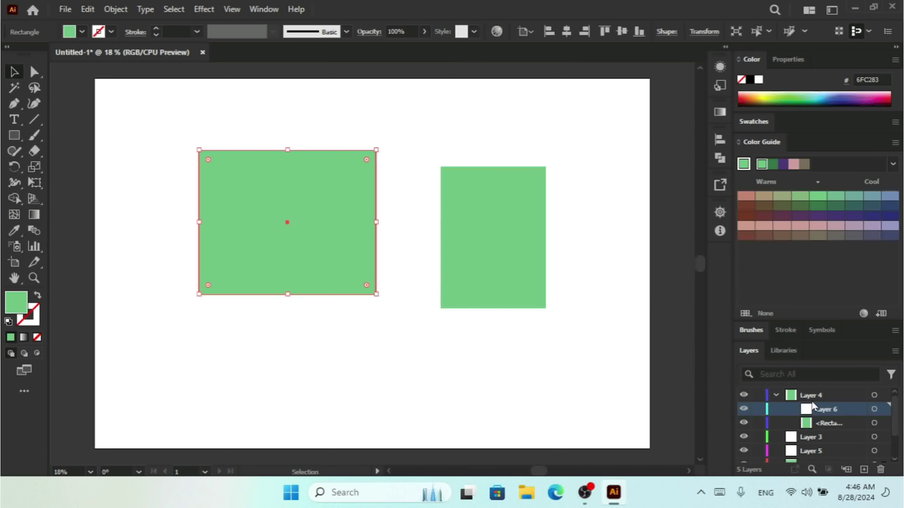
- Move Layer 3 into Layer 4 between Layer 6 and the rectangle, and collapse Layer 4
left_click(815, 438)
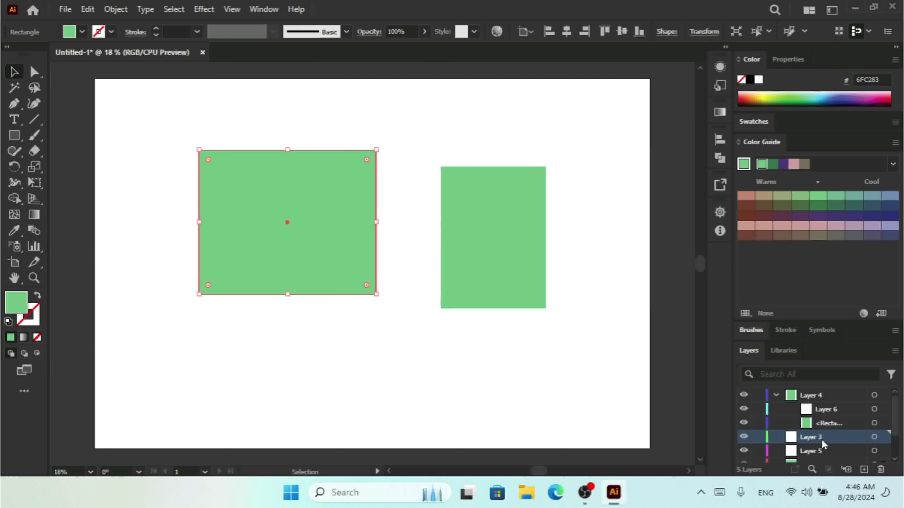
left_click_drag(820, 441, 820, 422)
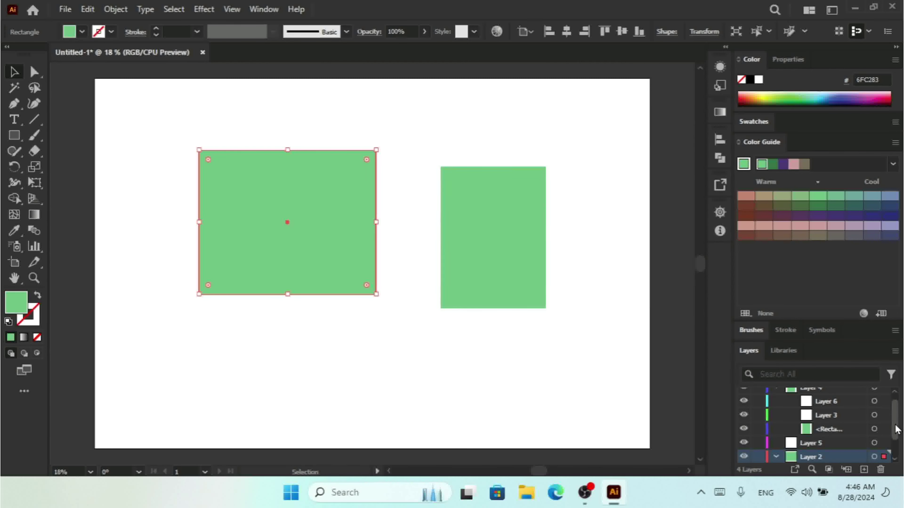
scroll(896, 423, "up", 1)
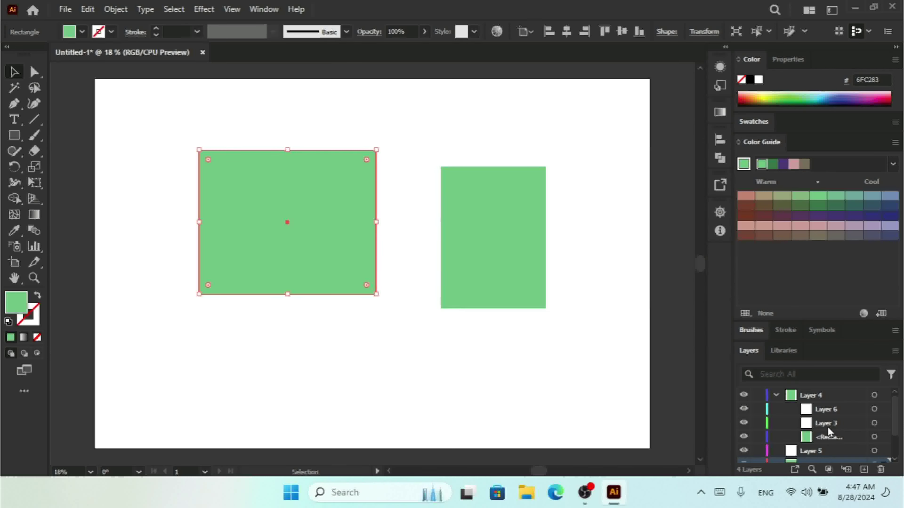
left_click(775, 395)
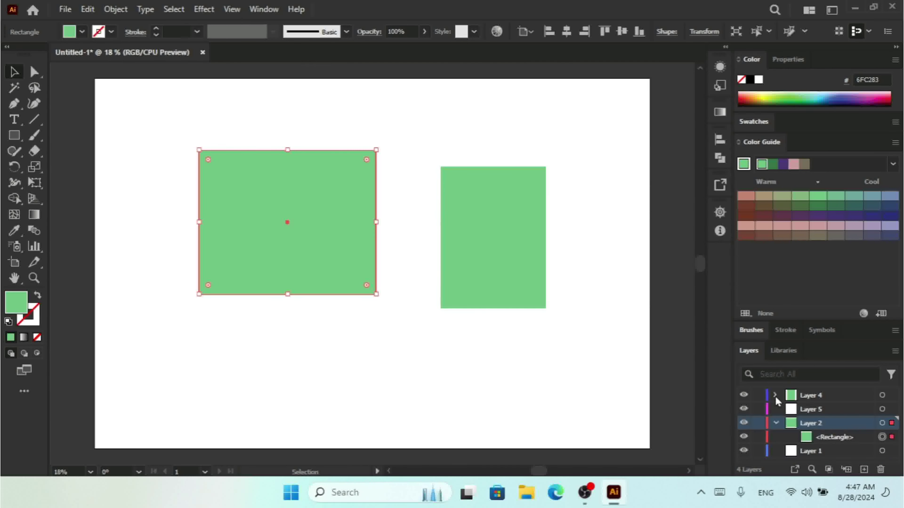
- Hide and reshow Layer 4, test its lock with the sublayers expanded, and leave the collapsed layer locked
left_click(743, 397)
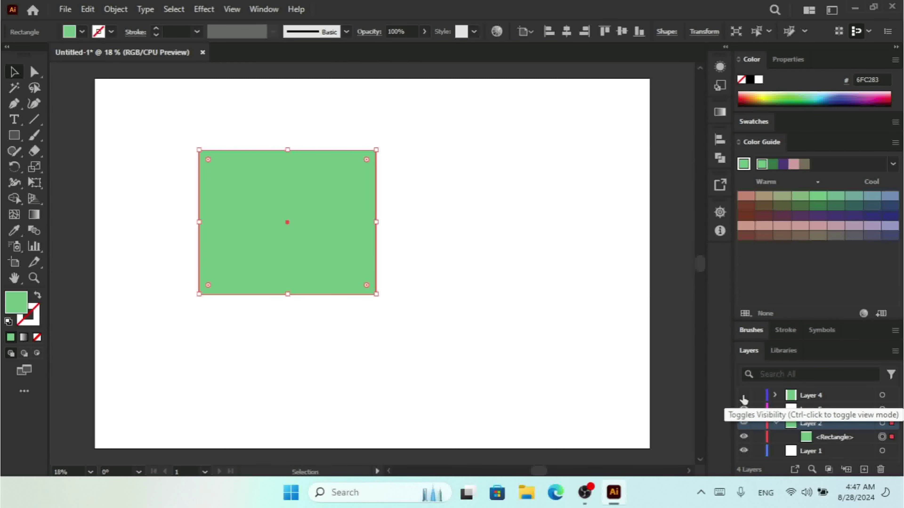
left_click(743, 395)
left_click(757, 395)
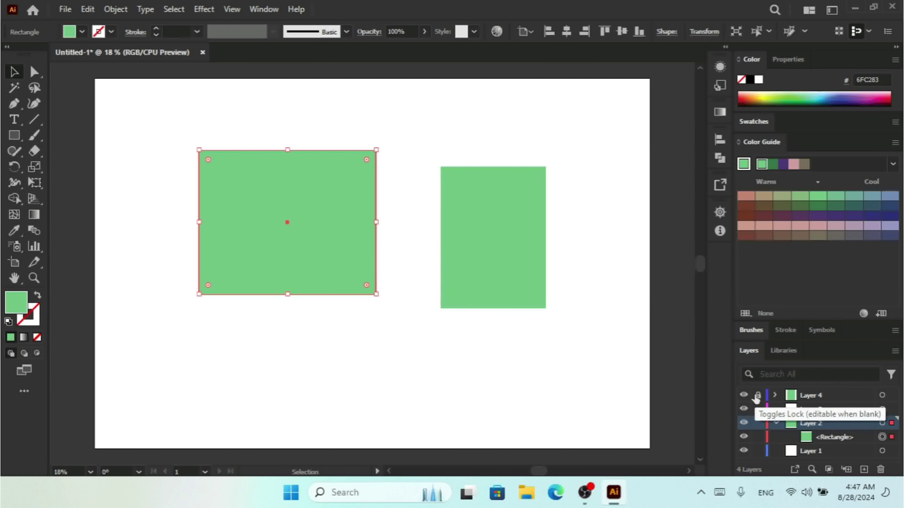
left_click(773, 396)
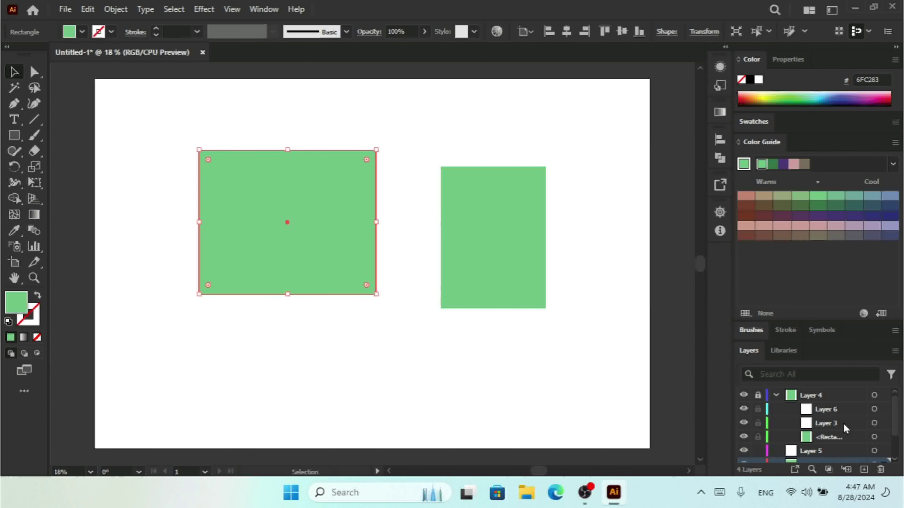
left_click(758, 395)
left_click(775, 396)
left_click(758, 395)
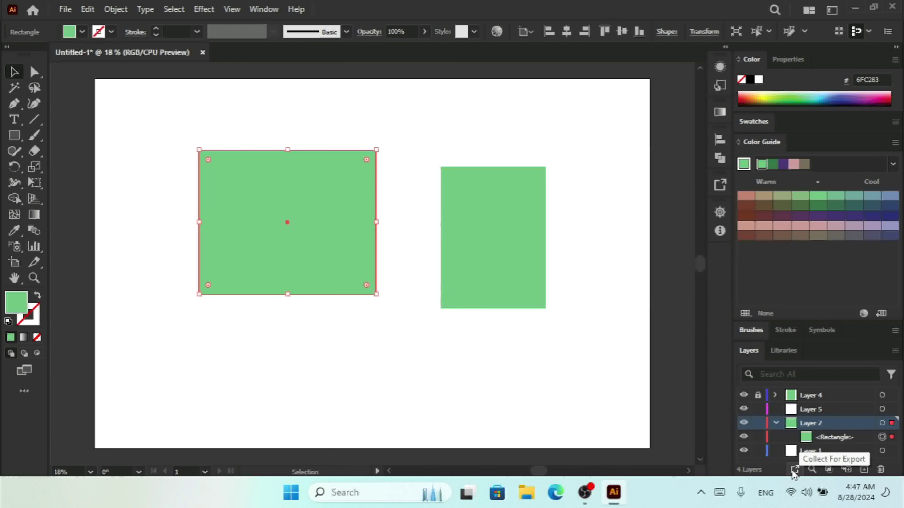
- Open Layer 4's options, try Magenta, settle on Brown as the layer color, and view the custom color picker without changing it
left_click(787, 397)
double_click(787, 399)
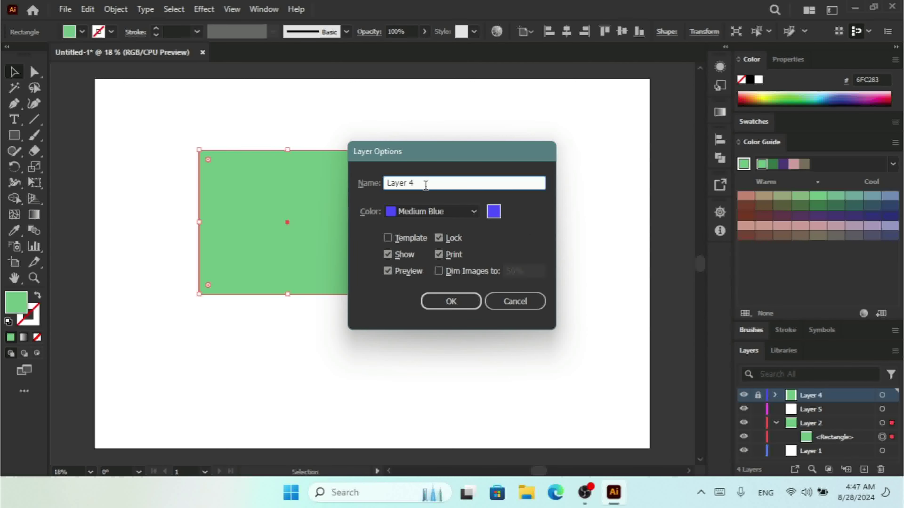
left_click(428, 214)
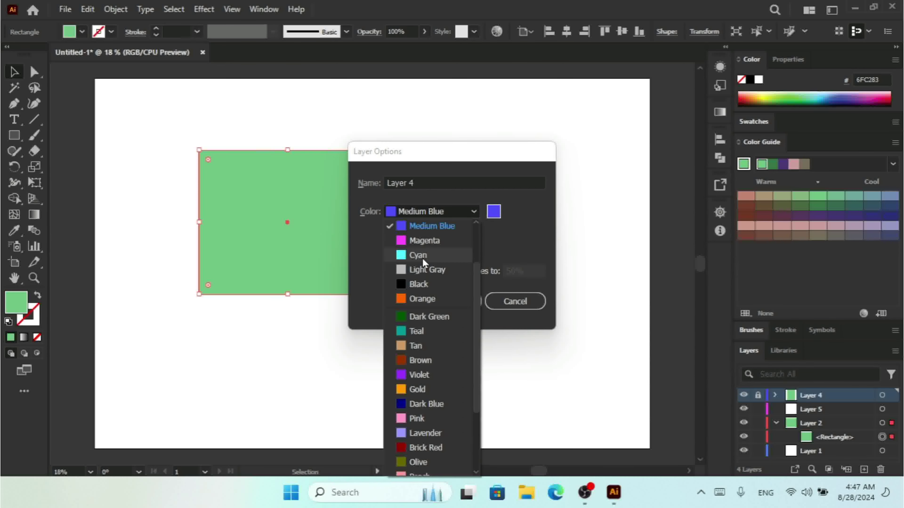
left_click(420, 242)
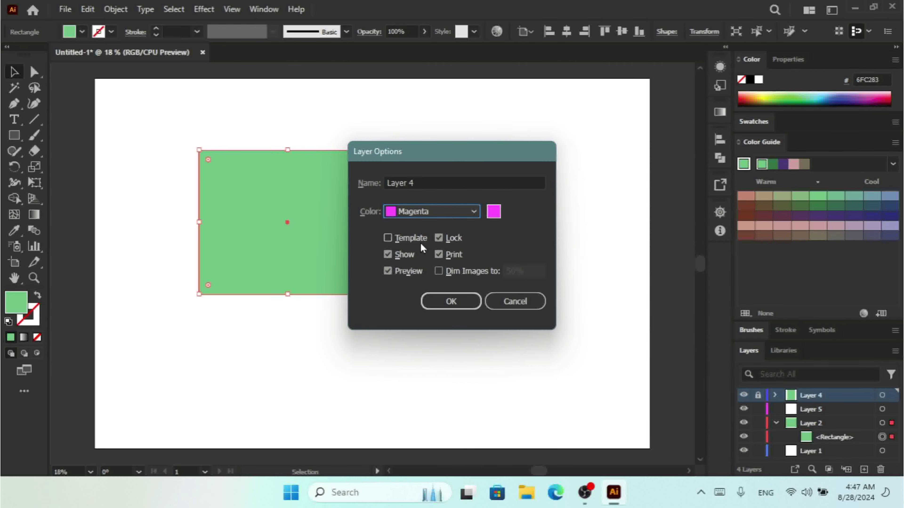
left_click(442, 211)
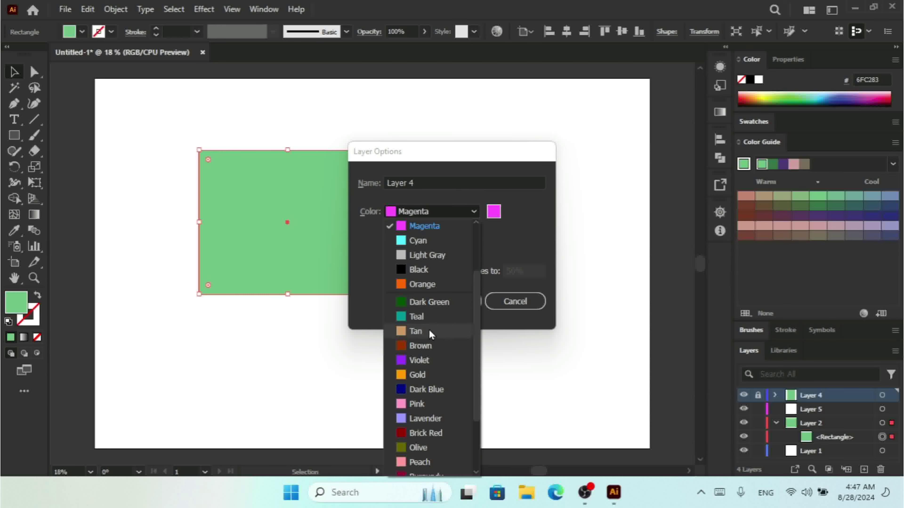
left_click(429, 346)
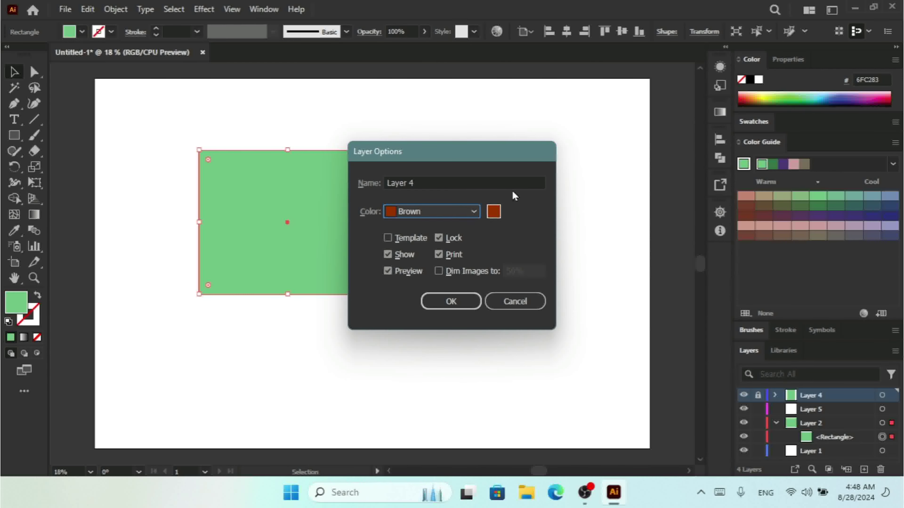
left_click(492, 213)
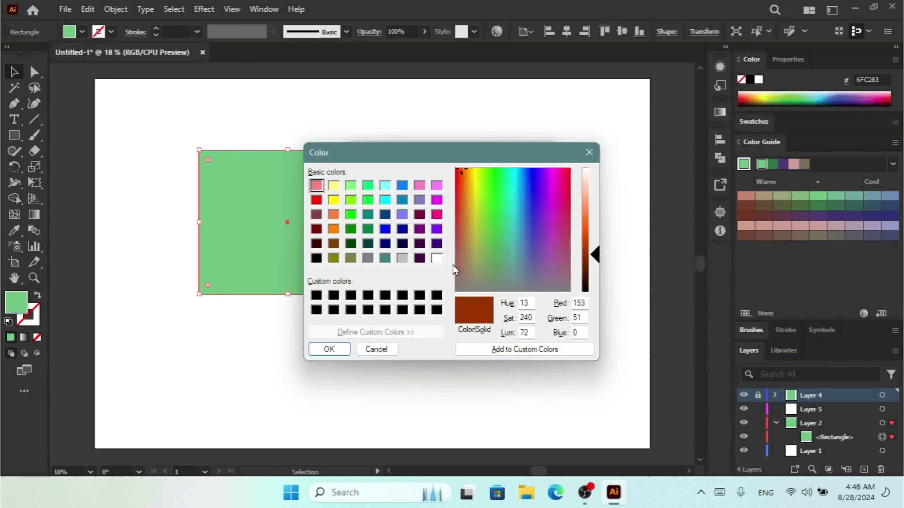
left_click(376, 349)
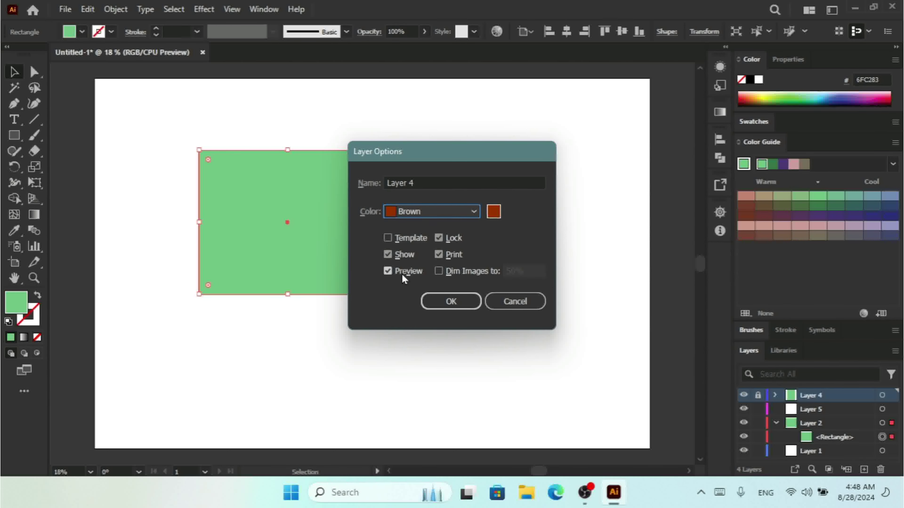
- Turn Layer 4 into a template layer and apply the layer options
left_click(390, 241)
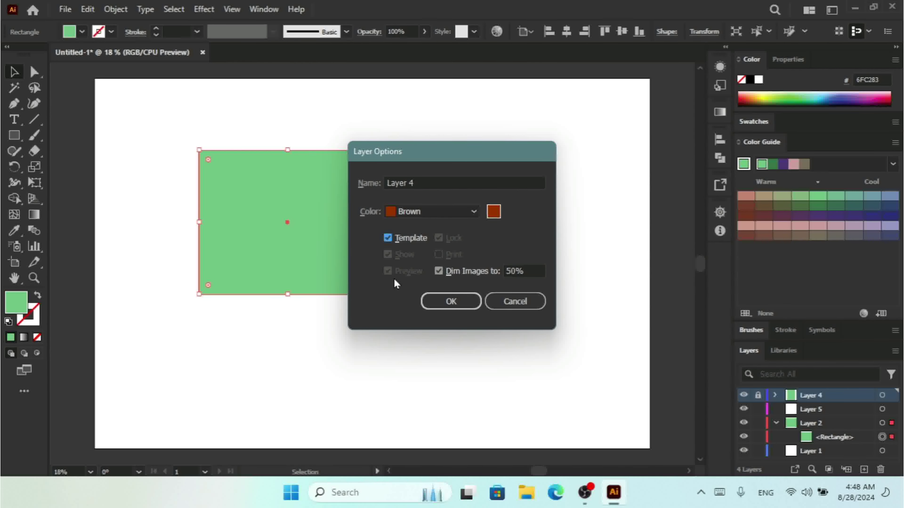
left_click(409, 240)
left_click(447, 306)
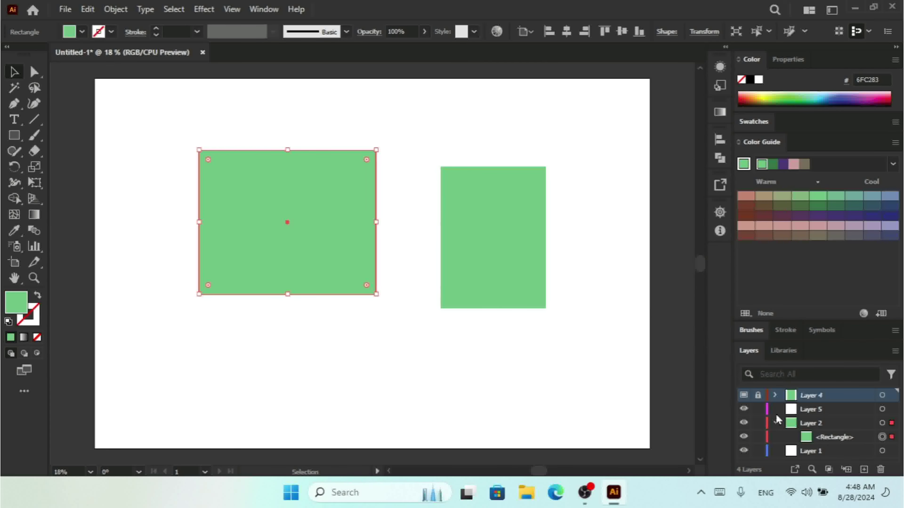
left_click(14, 103)
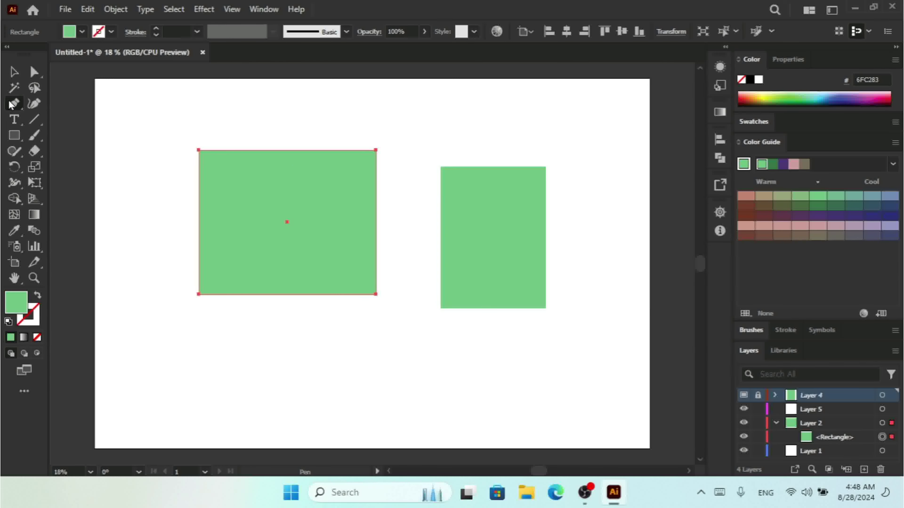
left_click(815, 414)
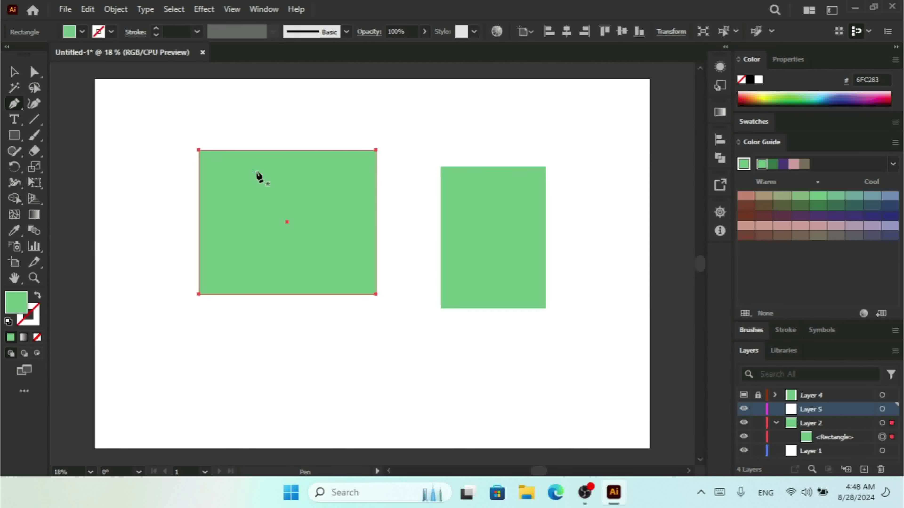
left_click(199, 150)
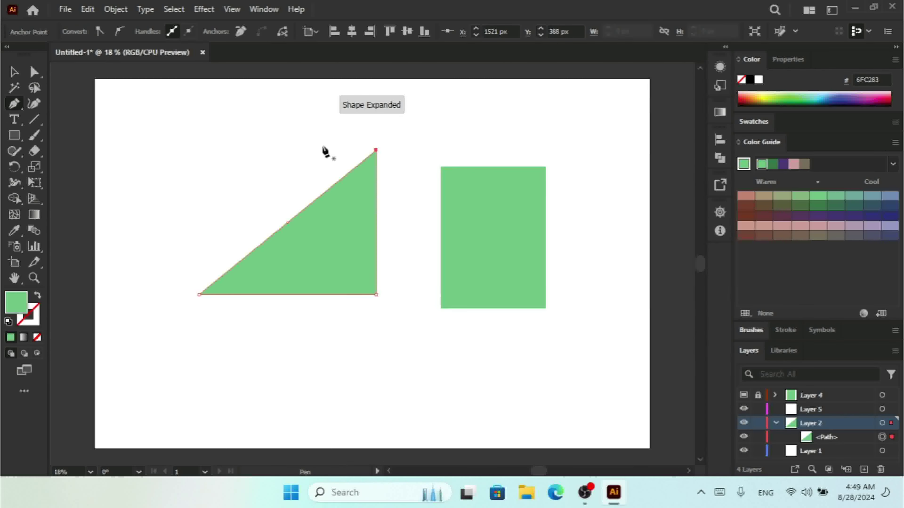
key("ctrl+z")
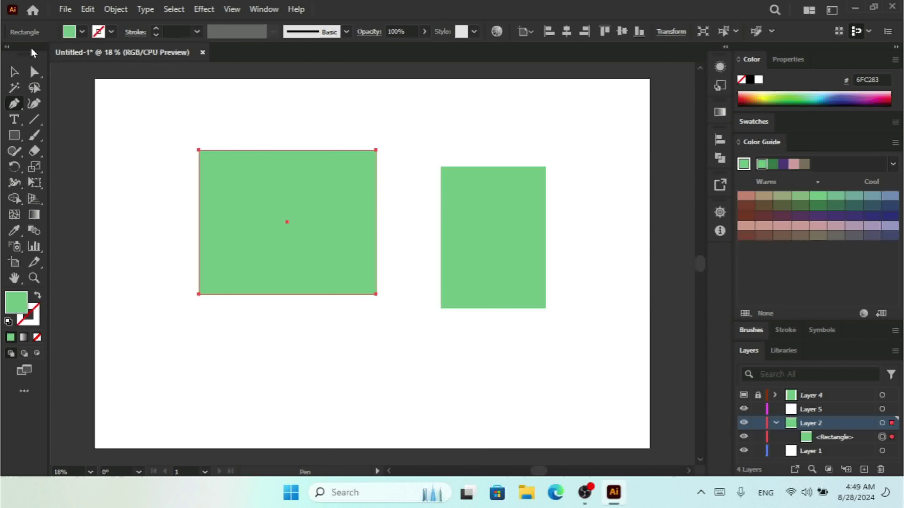
left_click(14, 72)
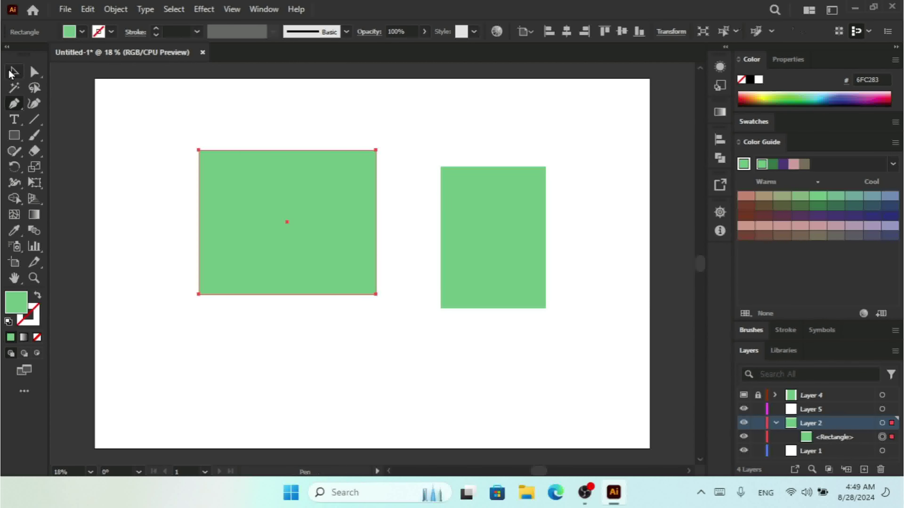
- Trace a closed four-corner path around the smaller rectangle in Layer 5 with the Pen tool
left_click(775, 397)
left_click(842, 441)
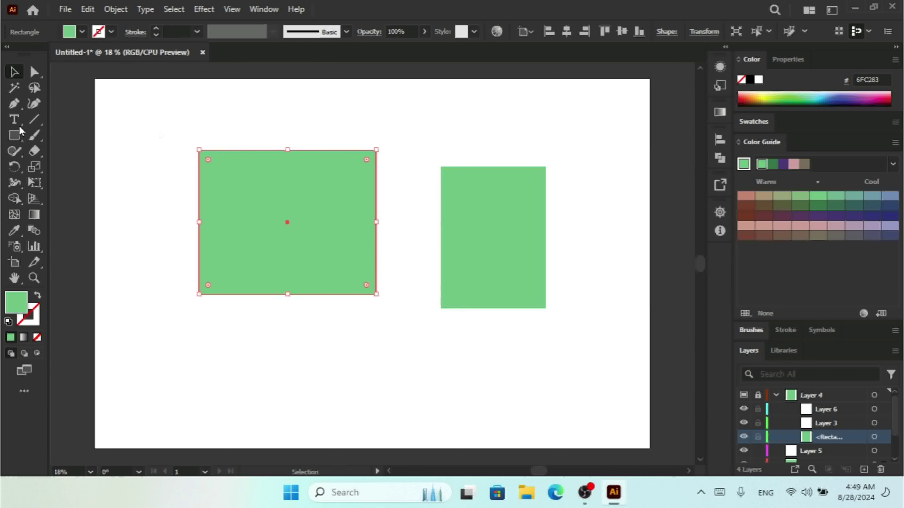
left_click(813, 453)
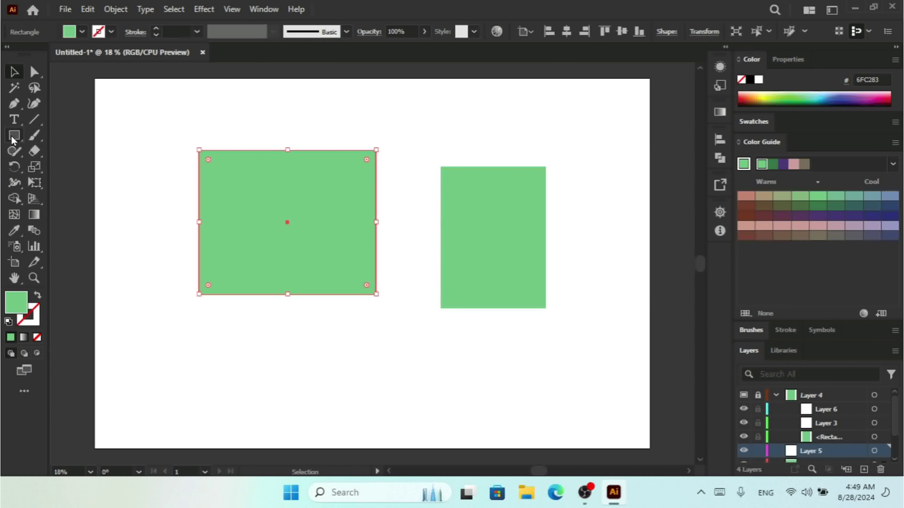
left_click(14, 104)
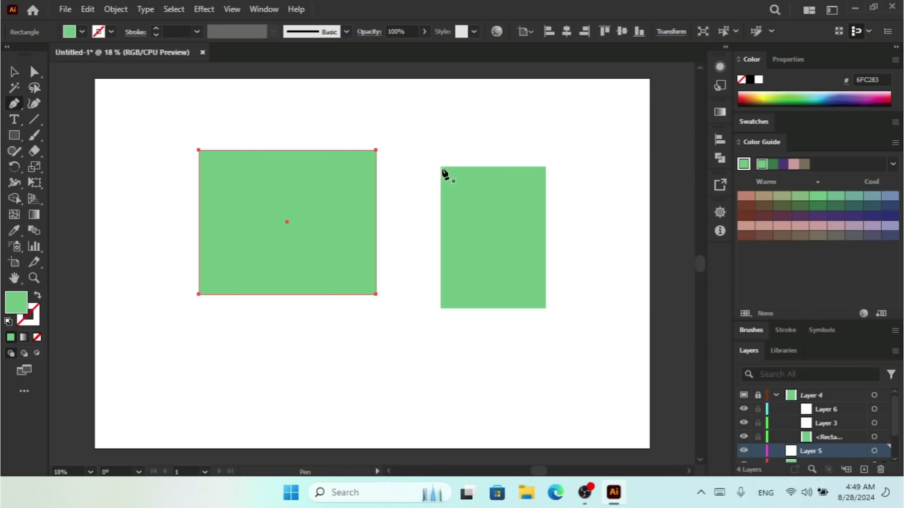
left_click(441, 168)
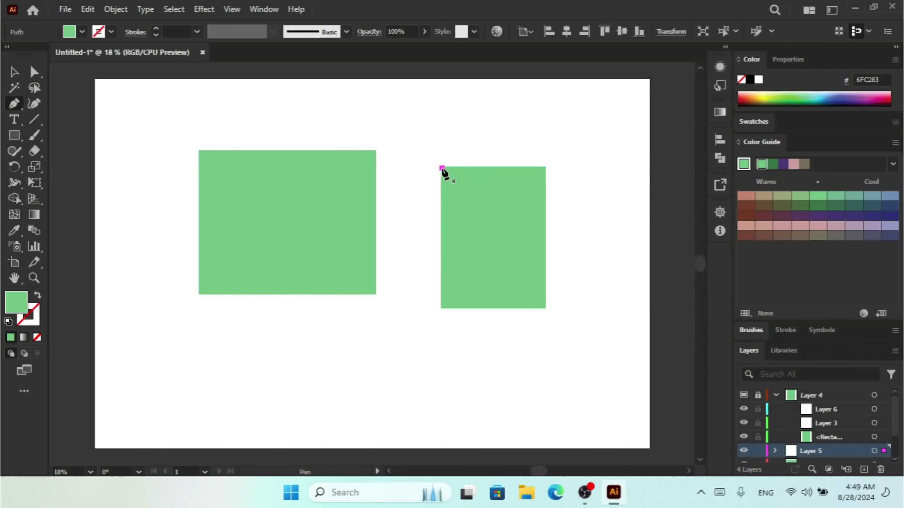
left_click(544, 166)
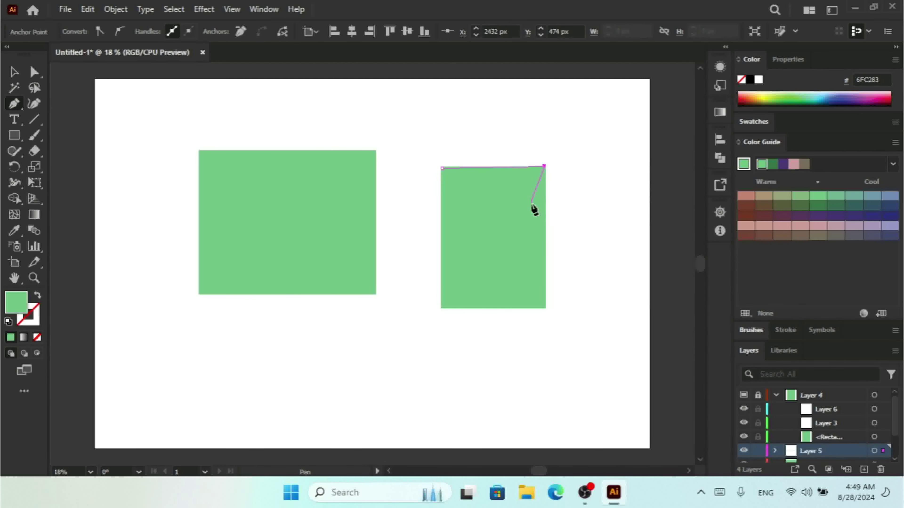
left_click(544, 308)
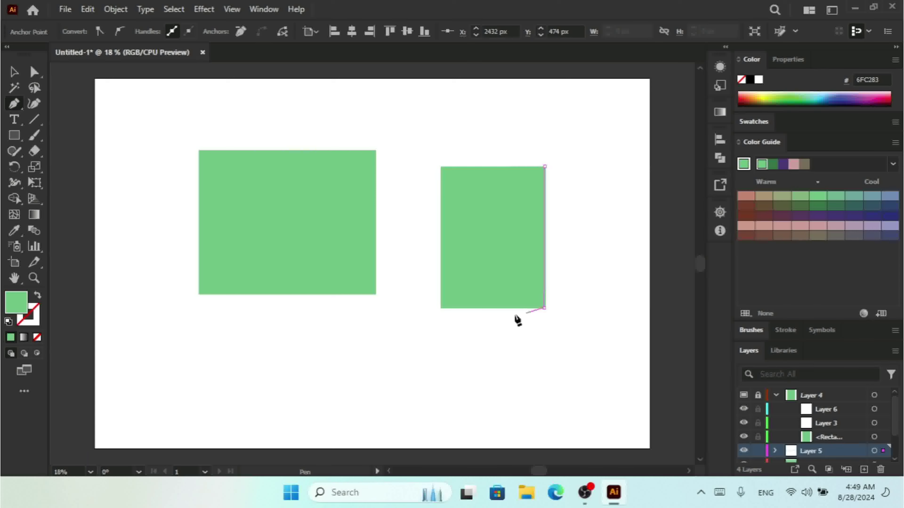
left_click(441, 307)
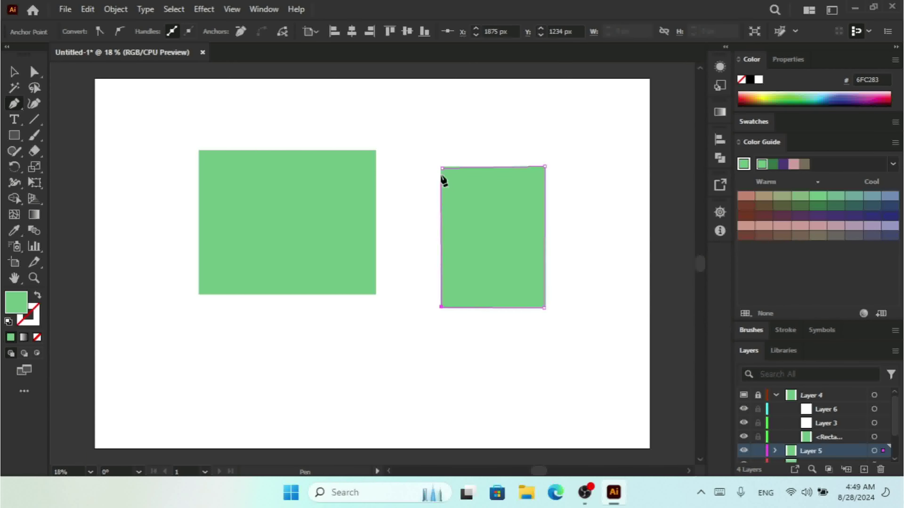
left_click(441, 167)
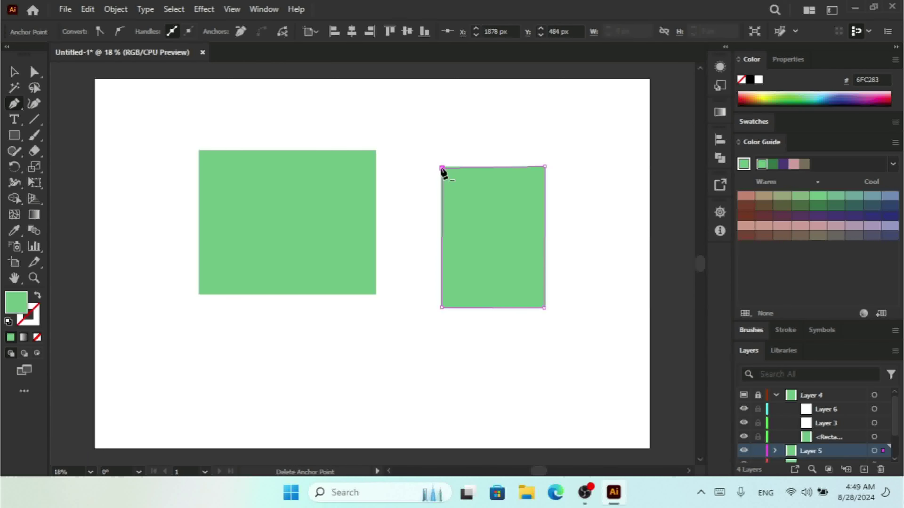
left_click(14, 72)
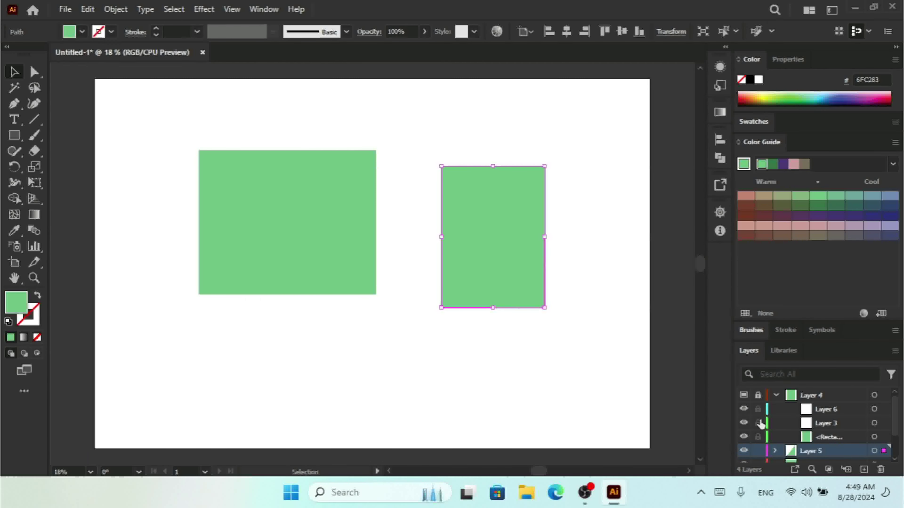
- Lower the Dim Images percentage in Layer 4's options, and delete the path traced over the smaller rectangle
left_click(775, 396)
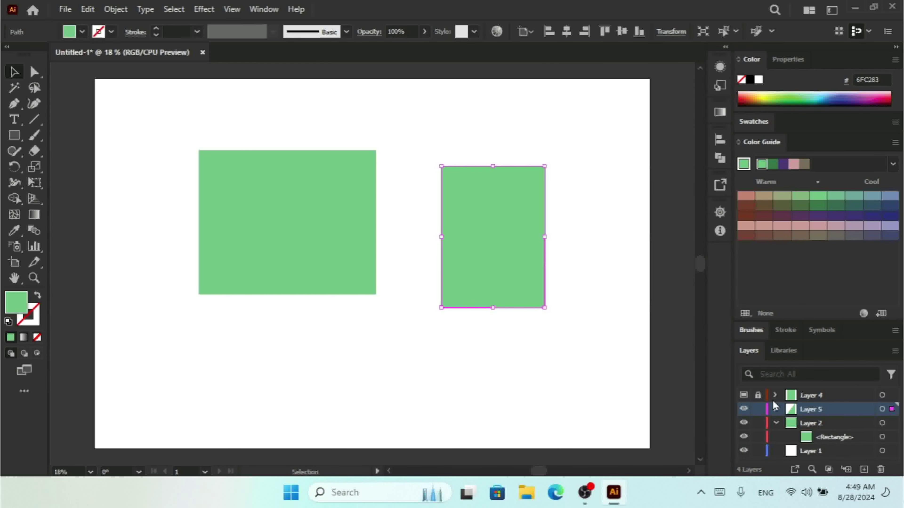
double_click(791, 395)
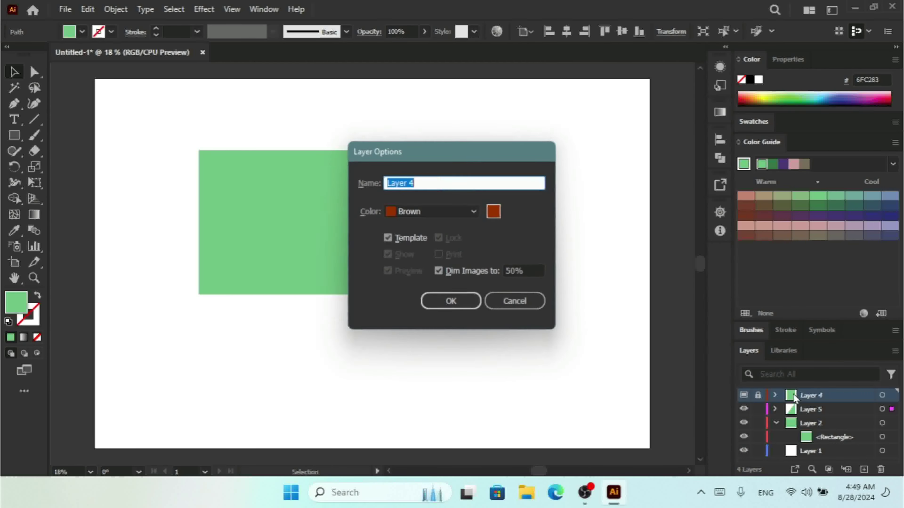
left_click(525, 271)
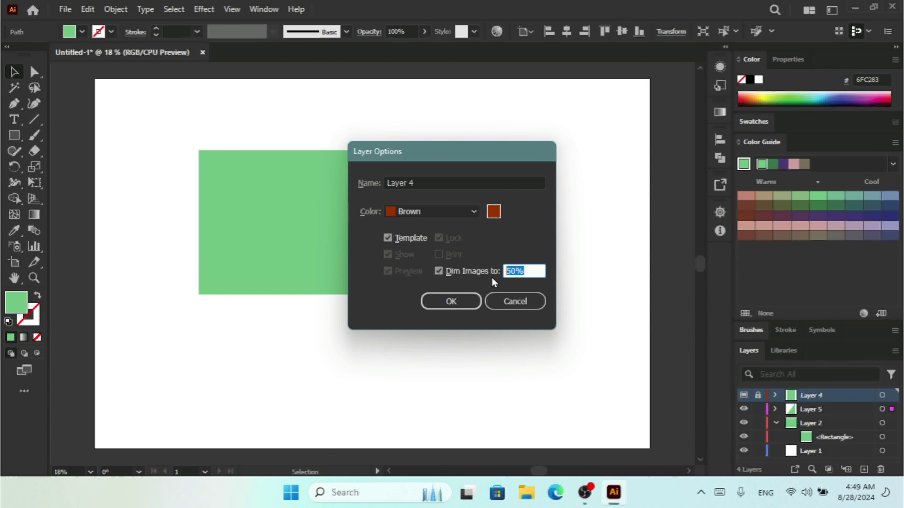
type("3")
left_click(442, 302)
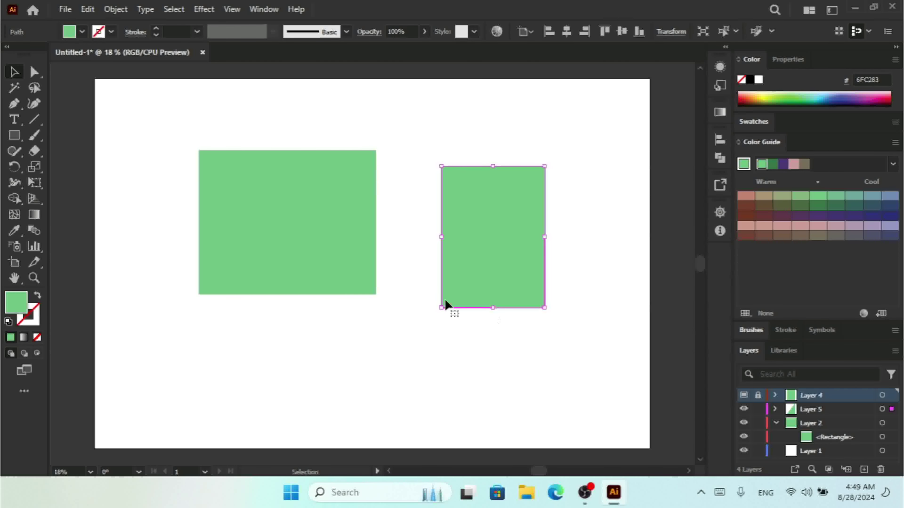
left_click(503, 251)
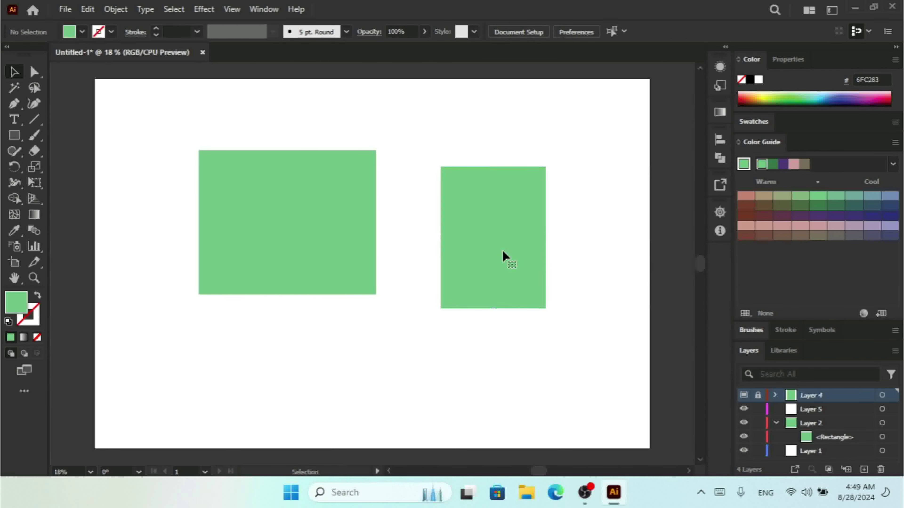
left_click_drag(503, 251, 668, 358)
- Place the barber-shop logo as a linked image in Layer 2, overlapping the lower-right part of the large rectangle
left_click(810, 424)
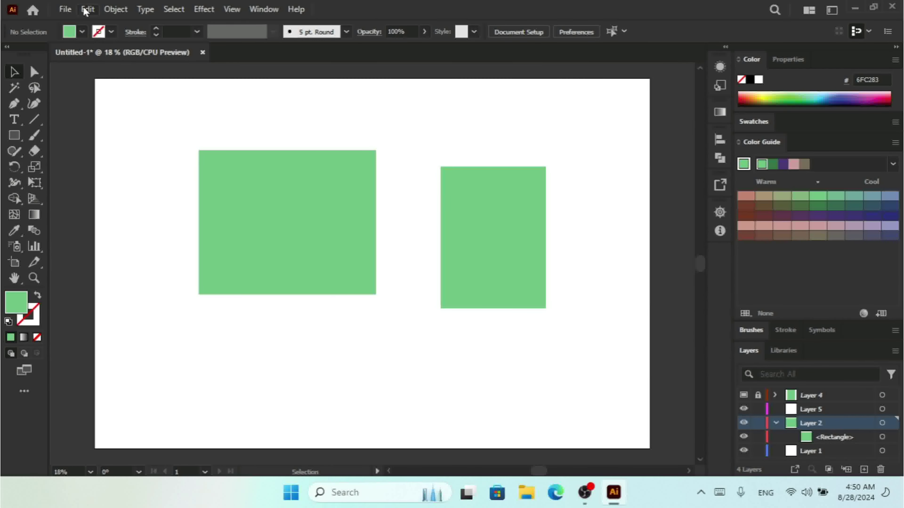
left_click(64, 9)
left_click(109, 249)
key("Escape")
left_click_drag(281, 173, 401, 316)
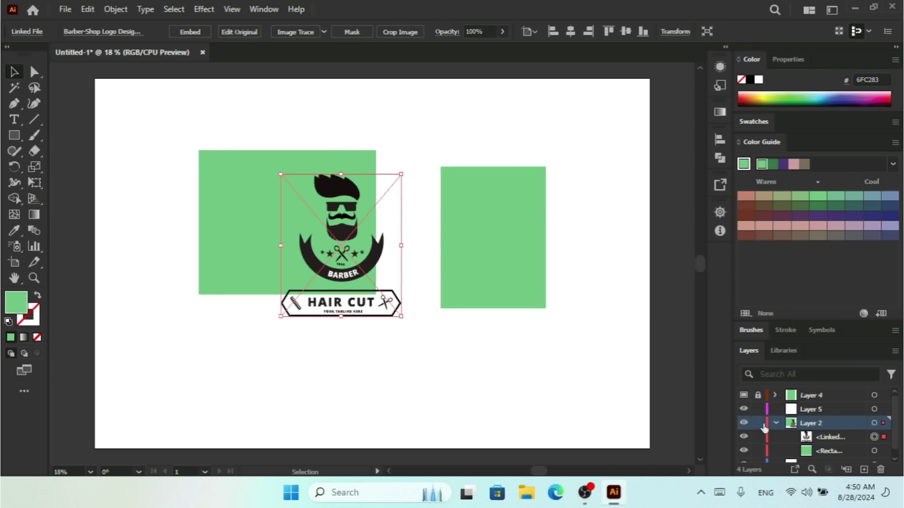
- Make Layer 2 a template layer with images dimmed to 30%, and inspect the dimmed logo up close
double_click(786, 425)
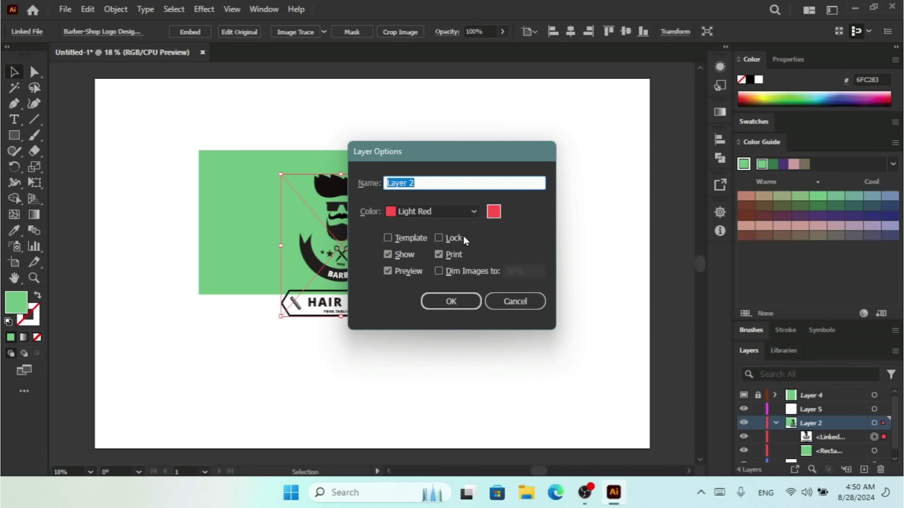
left_click(397, 241)
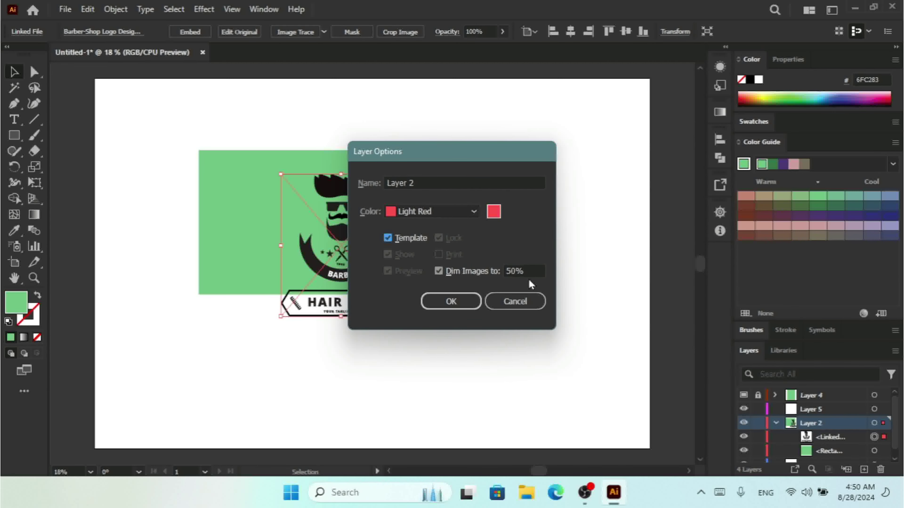
left_click(523, 273)
type("30")
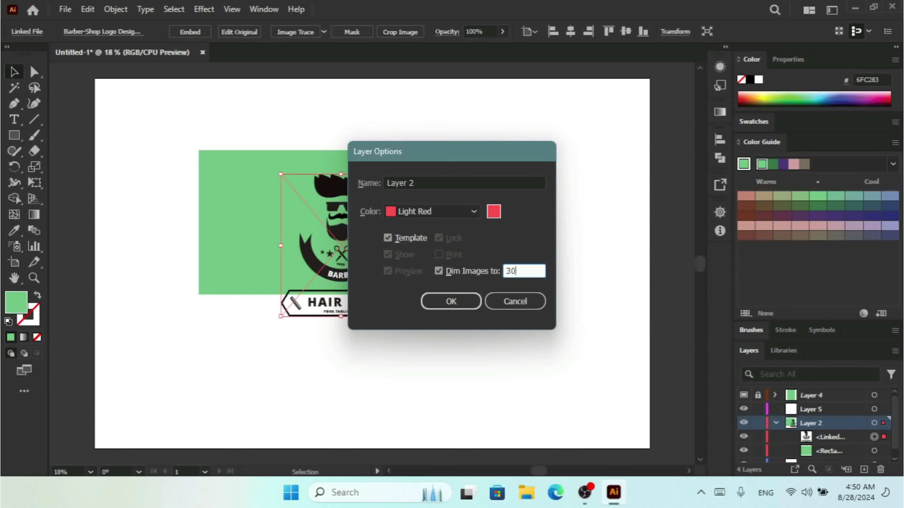
left_click(435, 302)
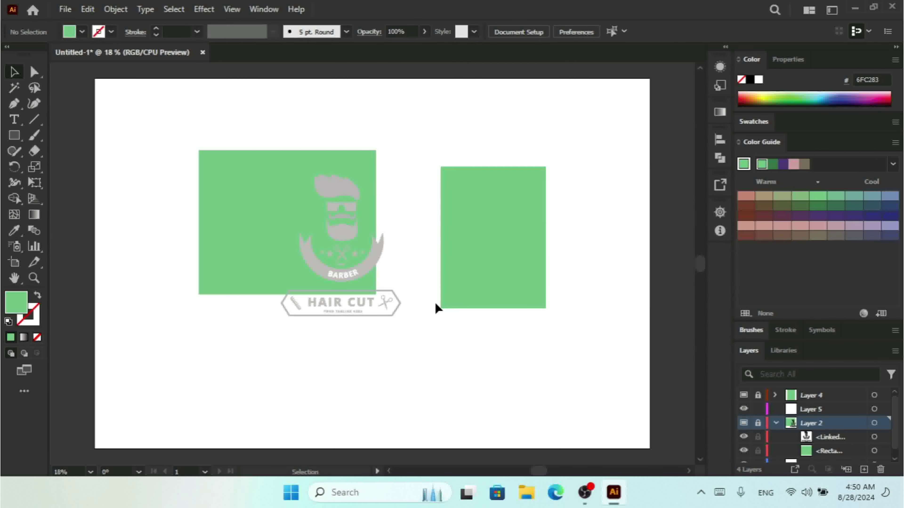
key("ctrl+=")
key("ctrl+=")
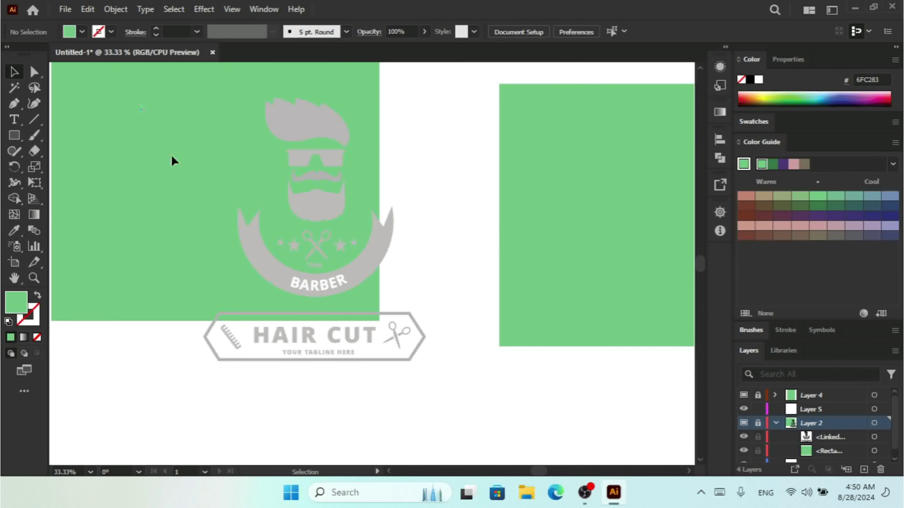
- Trace the logo's sunglasses in Layer 5 with the Pen tool, and delete the traced path
left_click(14, 104)
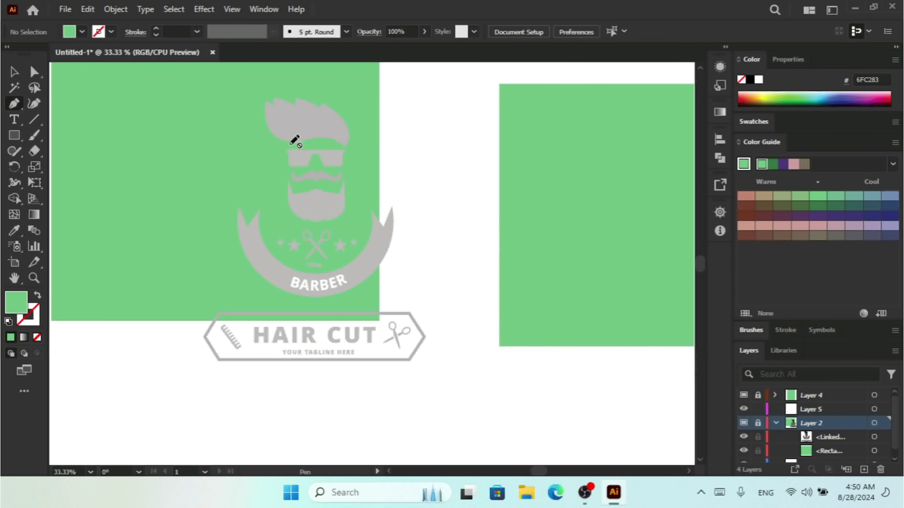
left_click(814, 411)
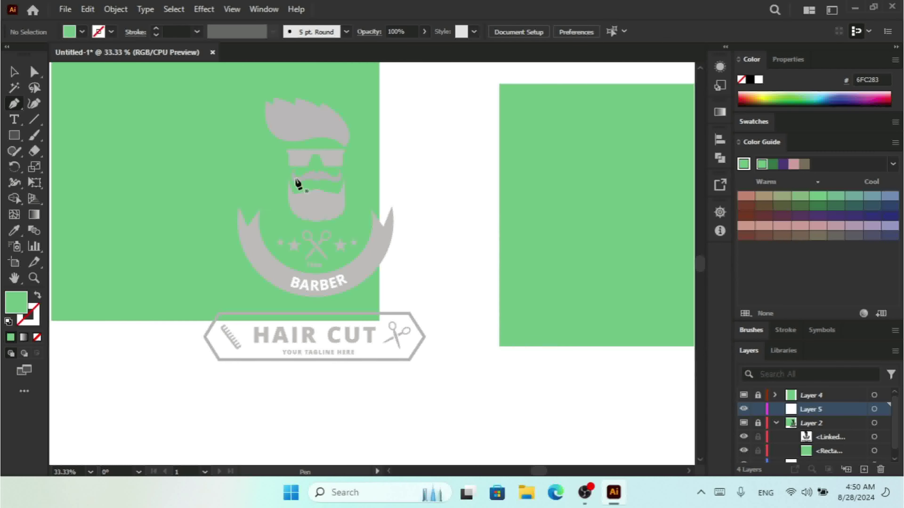
left_click(286, 151)
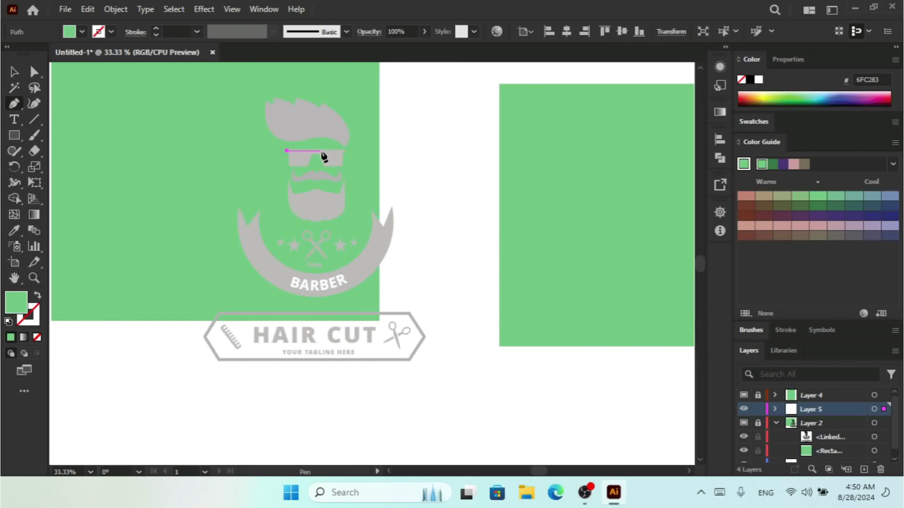
left_click(317, 149)
left_click(344, 149)
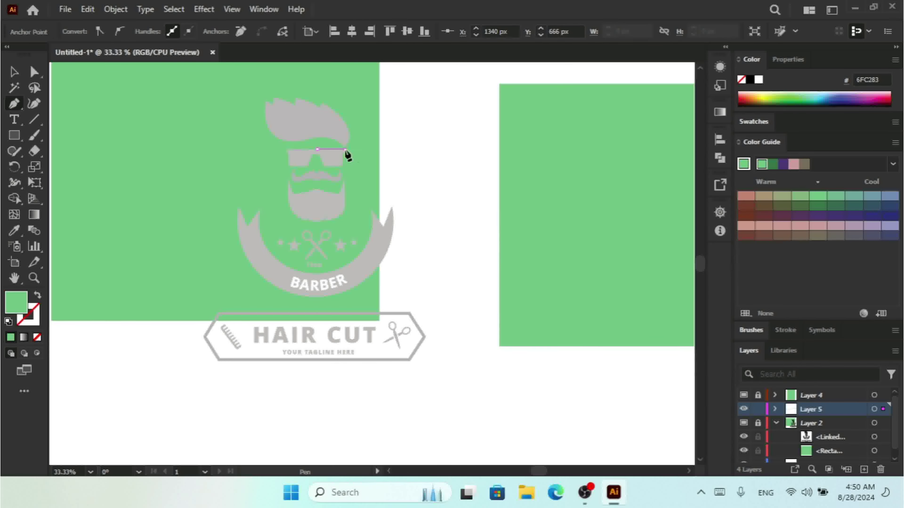
left_click(341, 167)
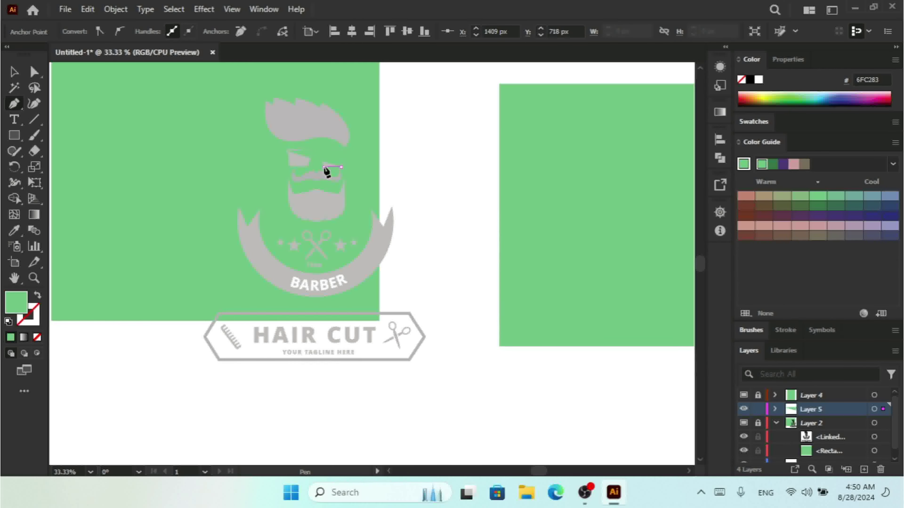
left_click_drag(309, 165, 292, 169)
left_click(288, 150)
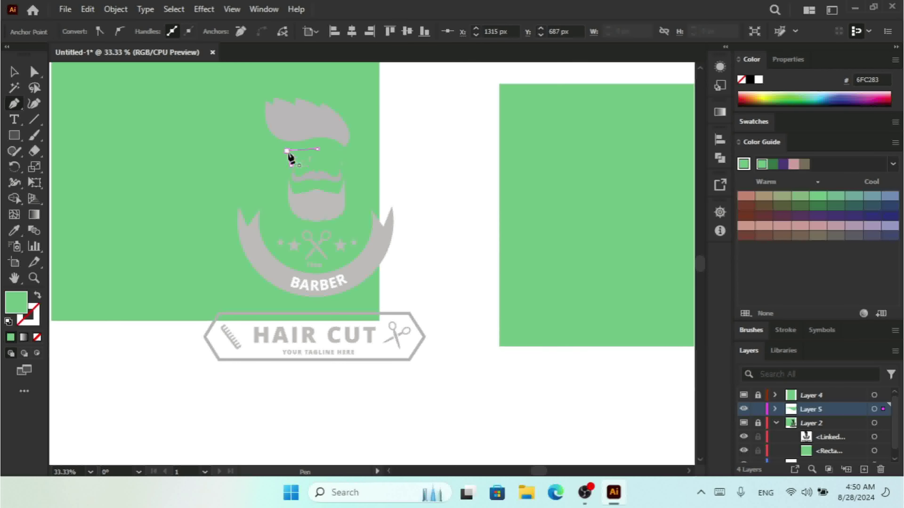
left_click(13, 72)
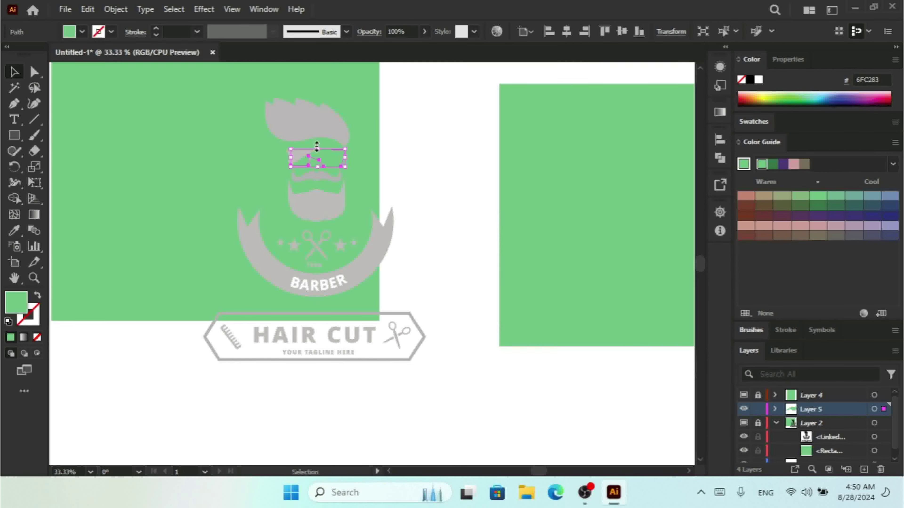
key("Delete")
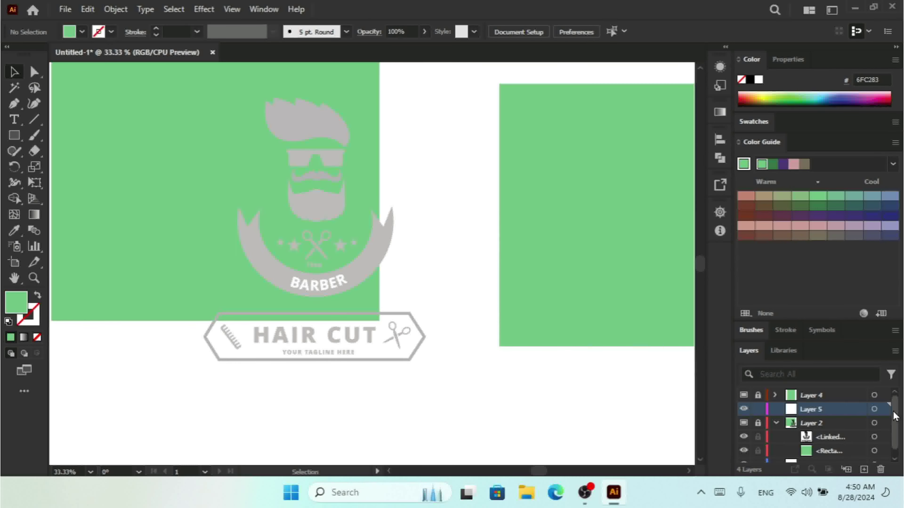
- Hide Layer 5 by turning off Show in its layer options
scroll(894, 417, "down", 1)
left_click(895, 352)
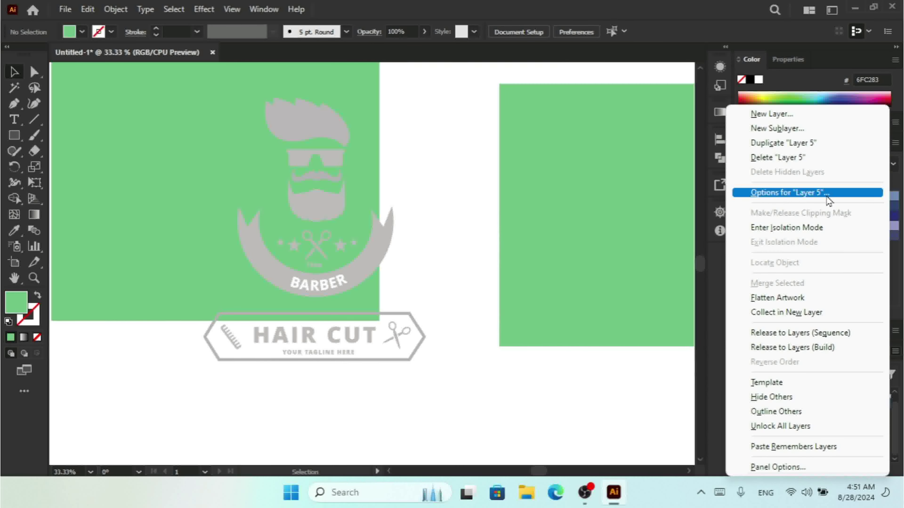
left_click(816, 192)
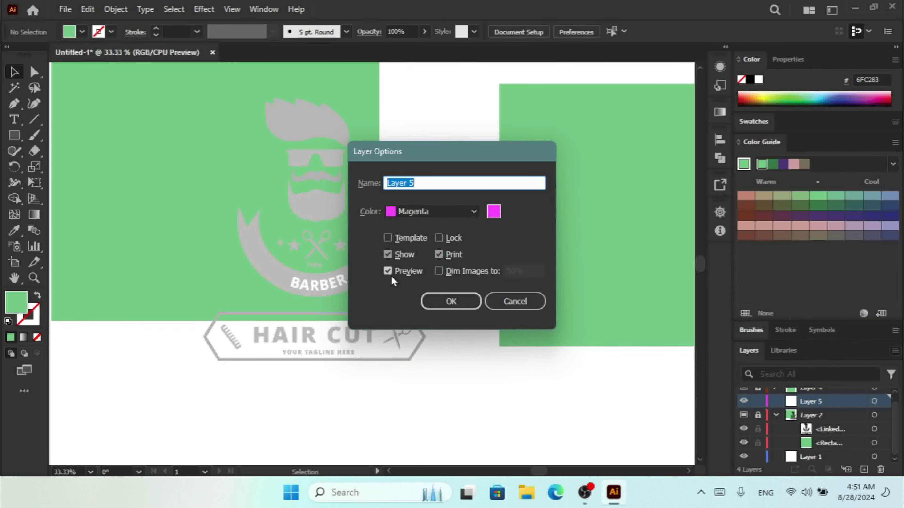
left_click(390, 251)
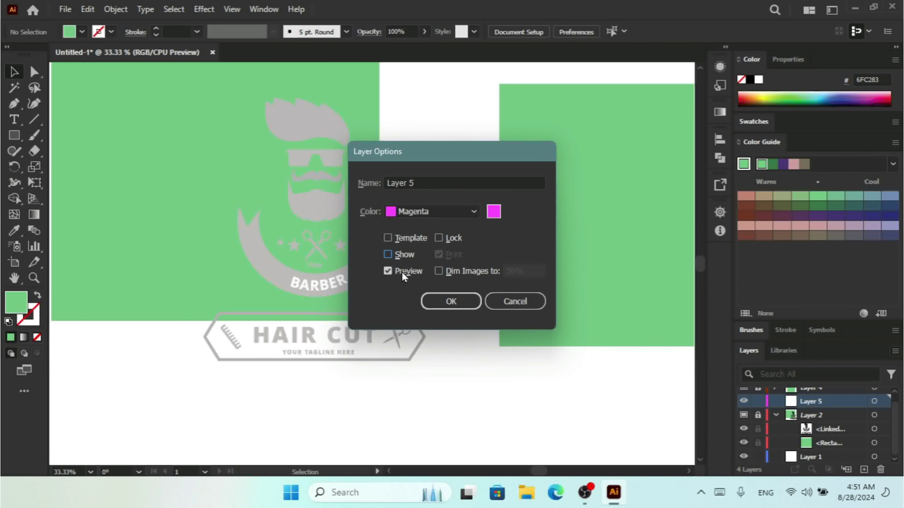
left_click(451, 301)
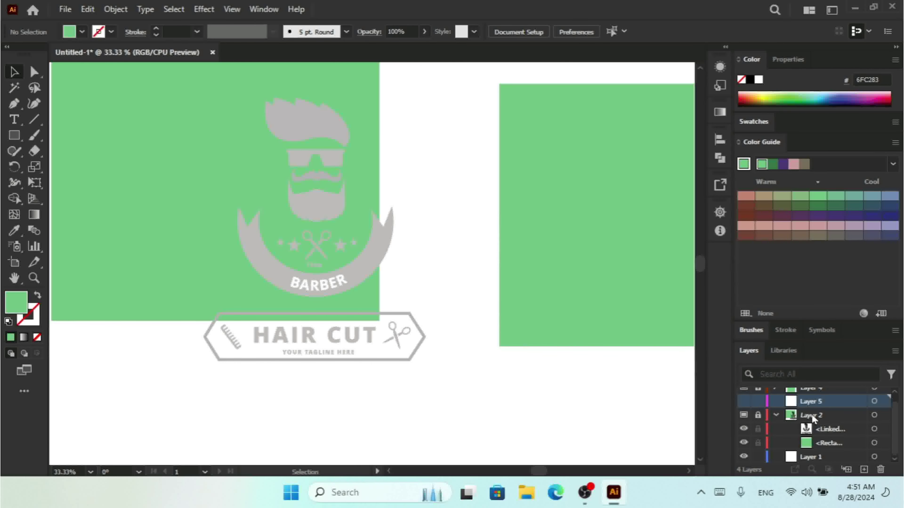
- Try Release to Layers (Sequence) on Layer 5, and turn off the Template option for Layer 4
left_click(896, 352)
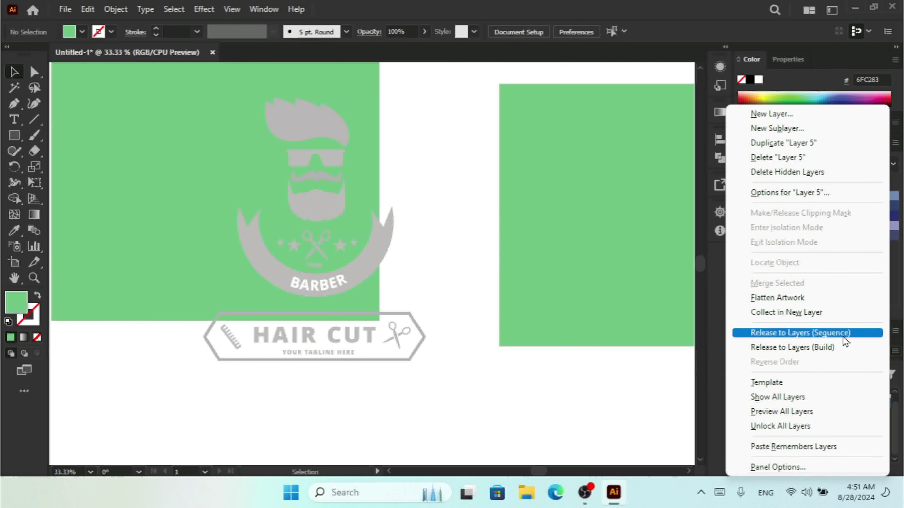
left_click(825, 341)
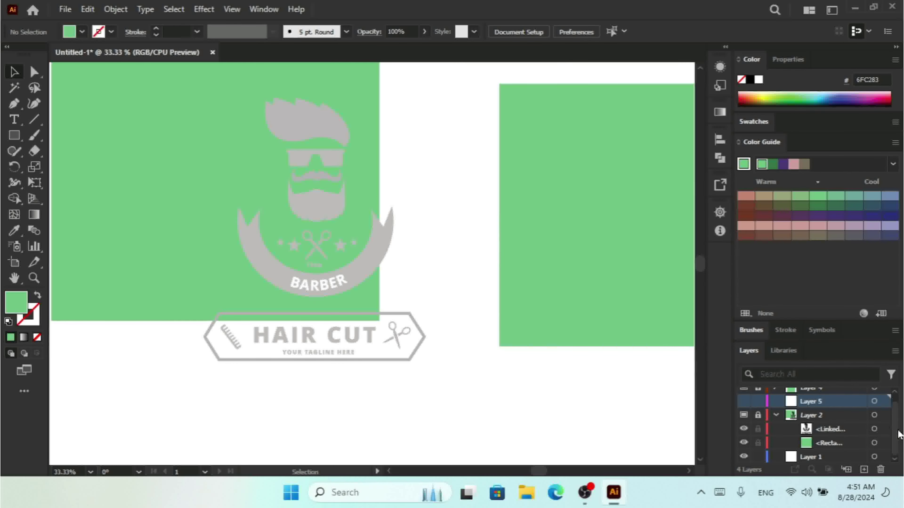
scroll(897, 434, "up", 1)
left_click(809, 395)
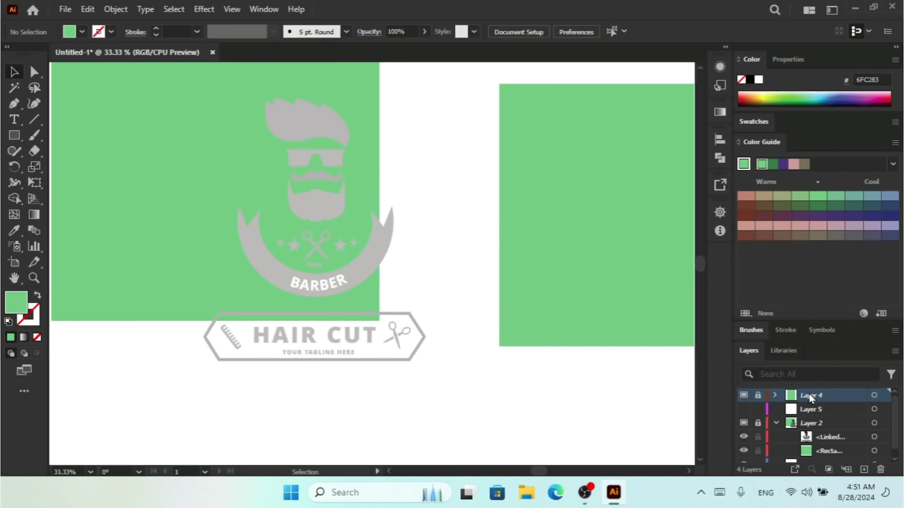
double_click(808, 393)
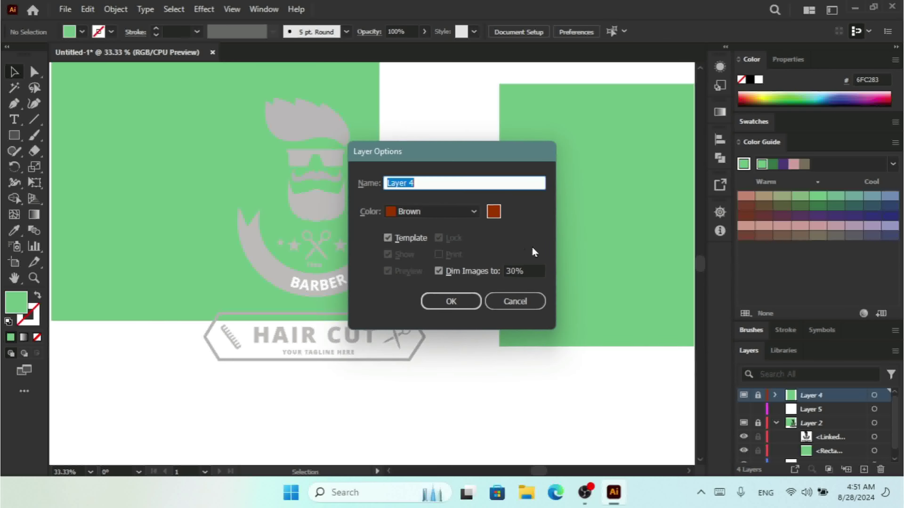
left_click(408, 239)
left_click(448, 299)
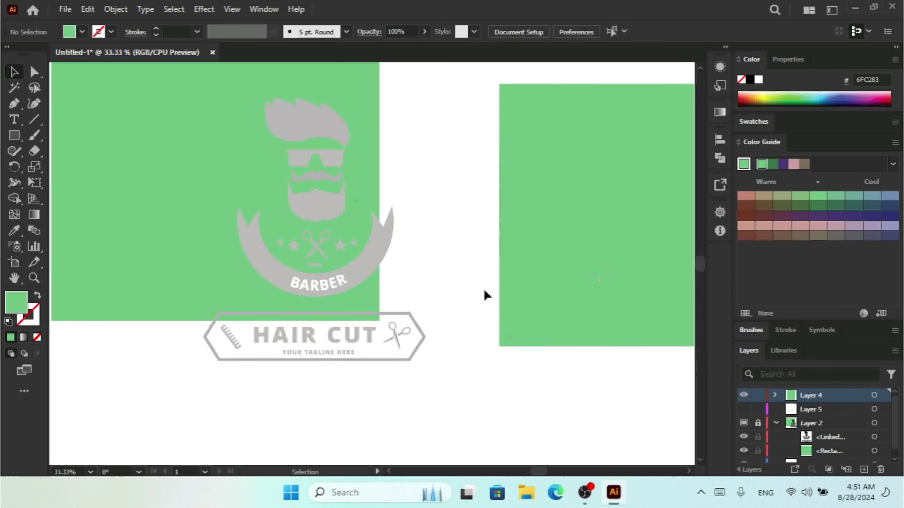
- Release Layer 4 to layers with the Sequence option, and release its lowest new sublayer with the Build option
left_click(894, 350)
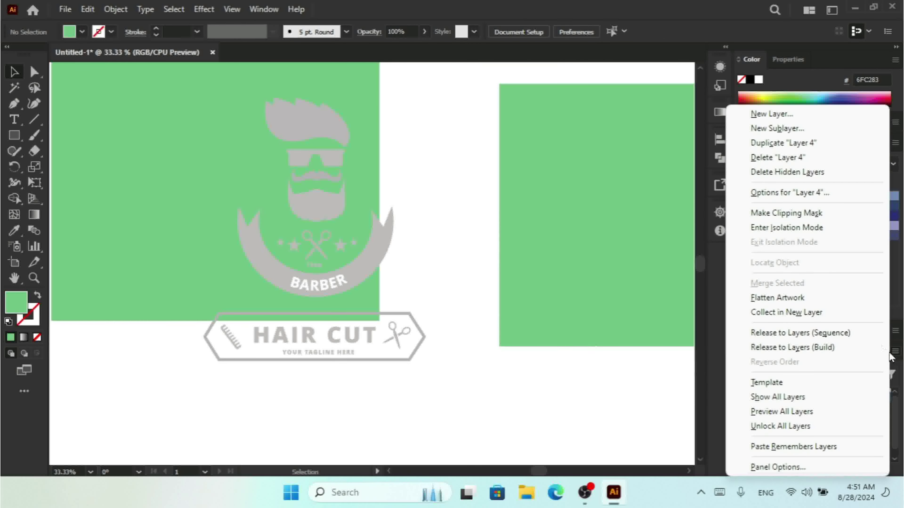
left_click(840, 336)
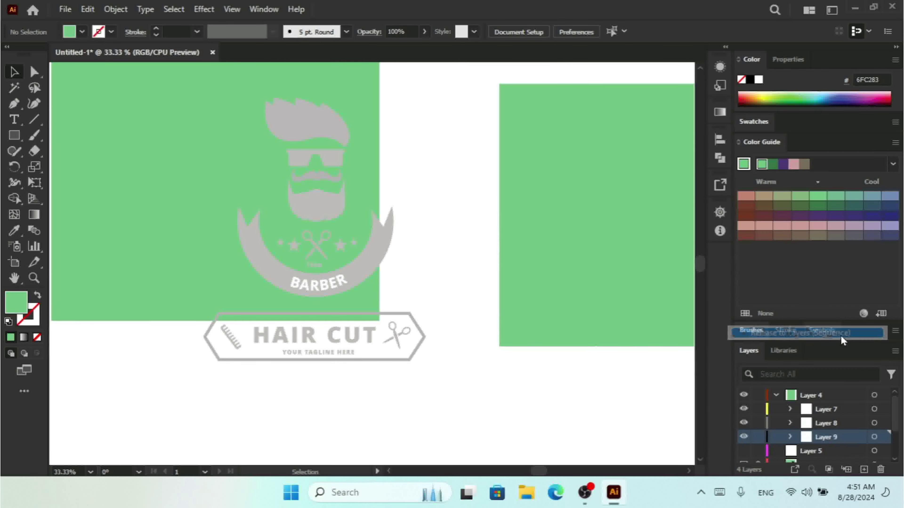
left_click(895, 351)
left_click(829, 347)
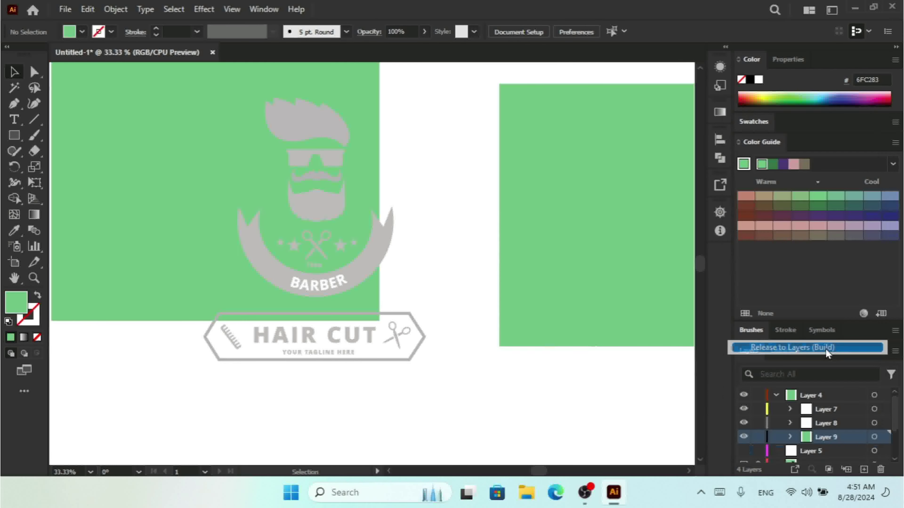
- Make the newly released sublayer inside Layer 9 a template, and enable Paste Remembers Layers
left_click(895, 350)
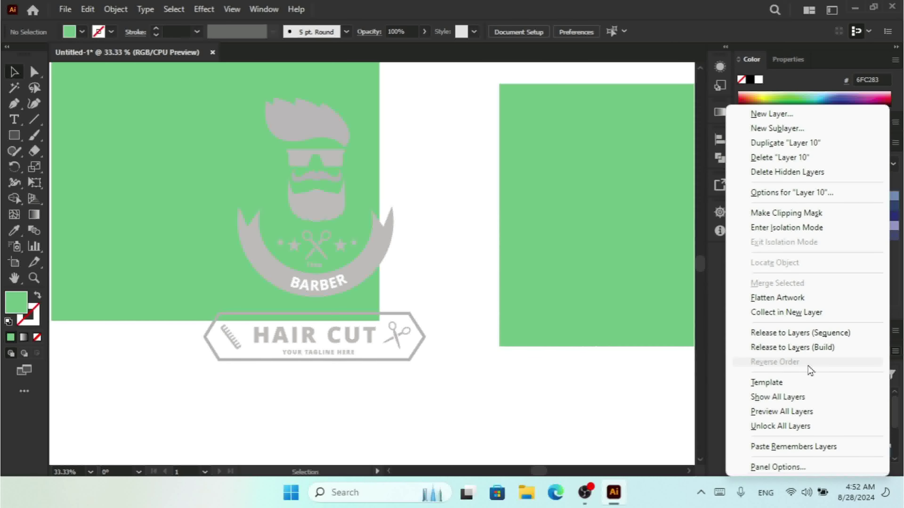
left_click(797, 380)
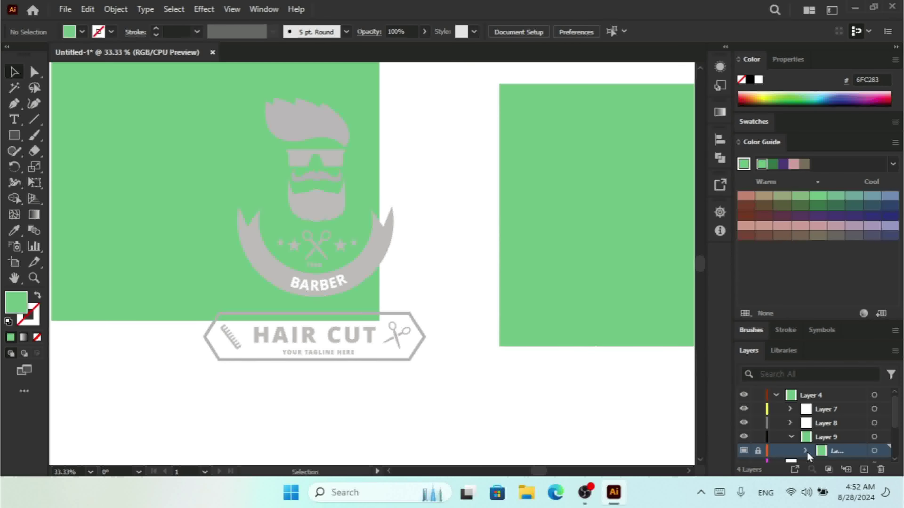
left_click(895, 352)
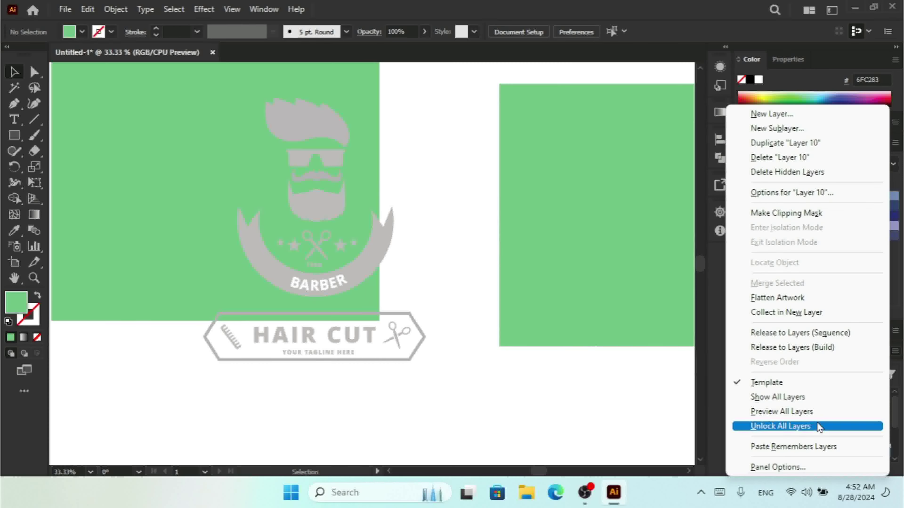
left_click(828, 449)
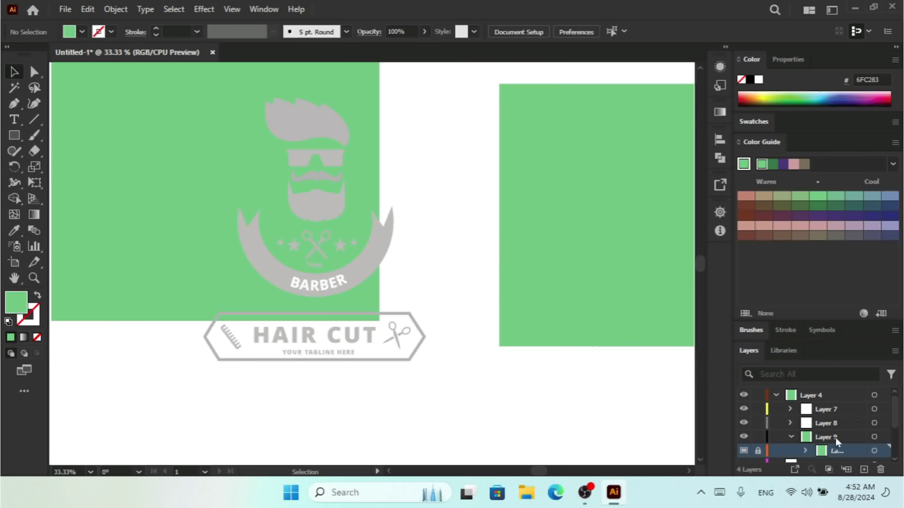
- Set the Layers panel options to Show Layers Only, Large row size, and layer thumbnails for Top Level Only
left_click(894, 353)
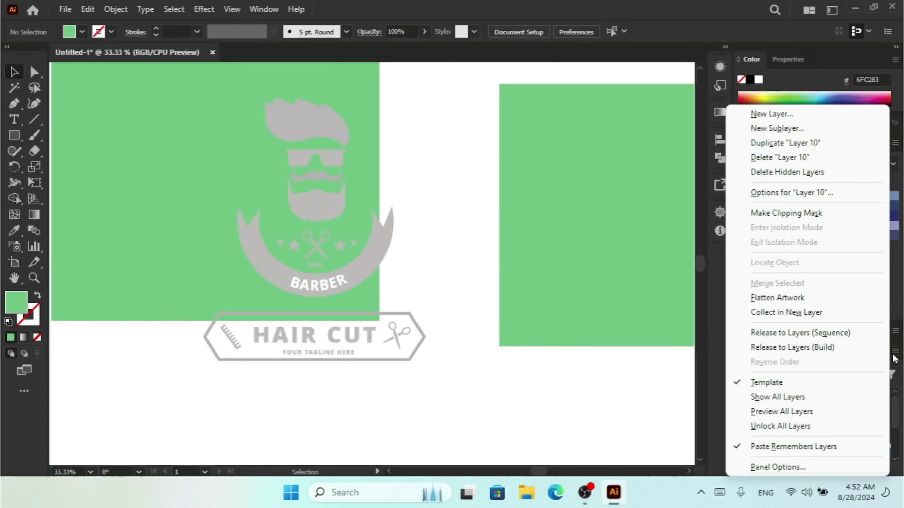
left_click(775, 467)
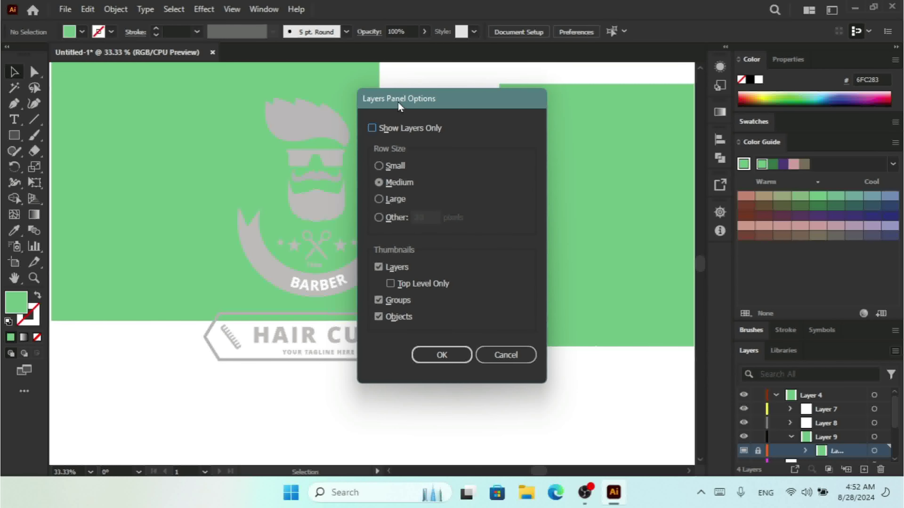
left_click(417, 131)
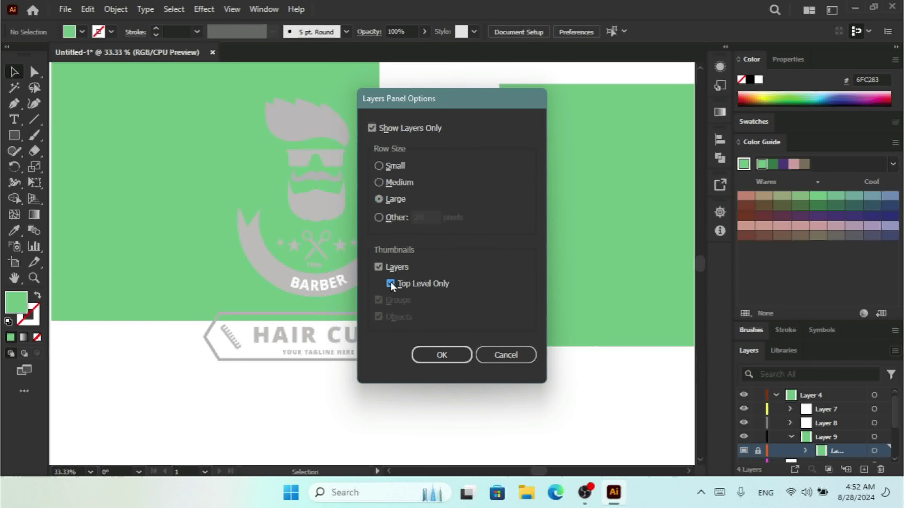
left_click(380, 266)
left_click(381, 267)
left_click(427, 355)
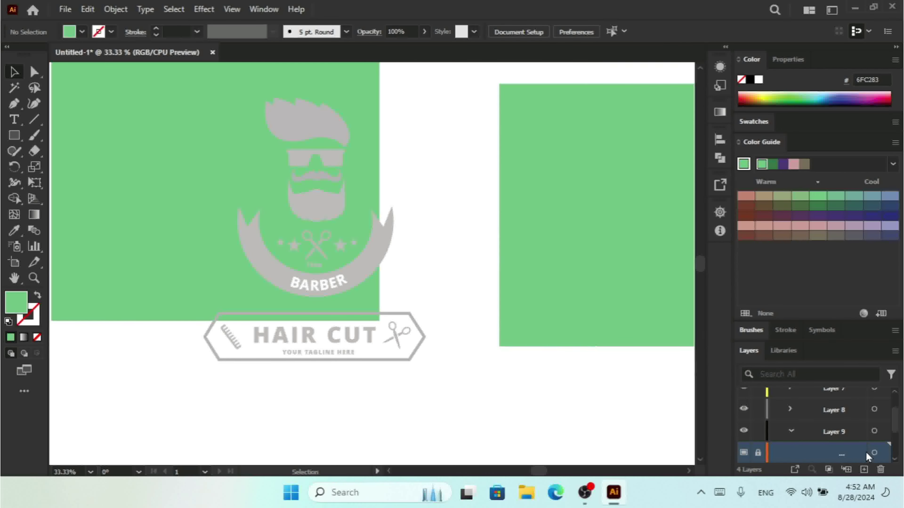
- Turn off Show Layers Only in the Layers panel options
left_click(895, 351)
left_click(790, 467)
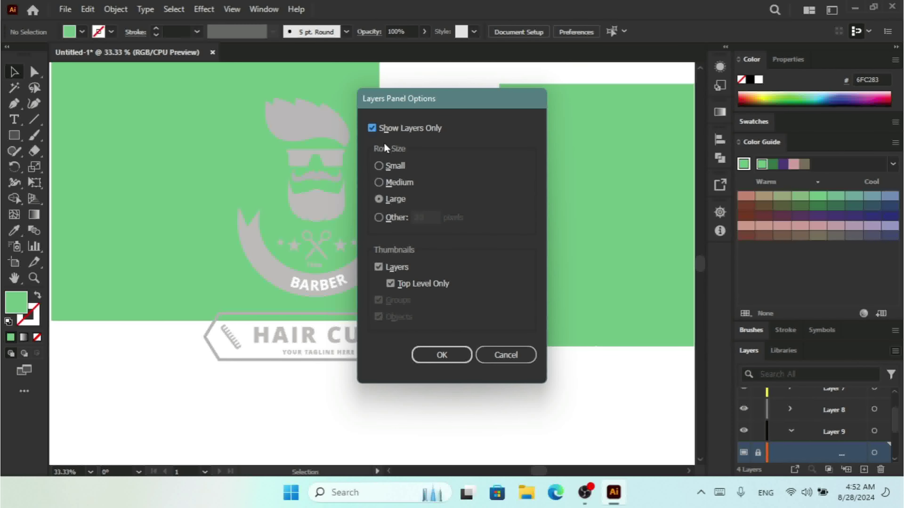
left_click(380, 135)
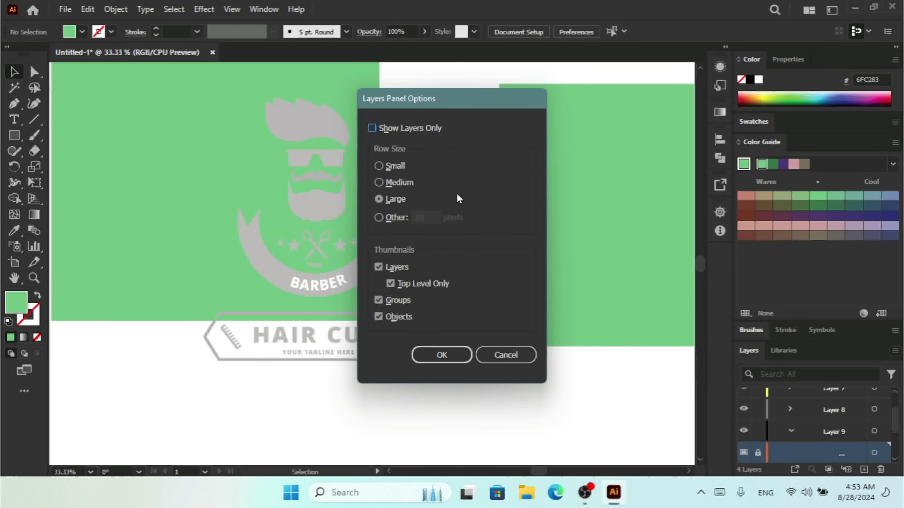
left_click(442, 355)
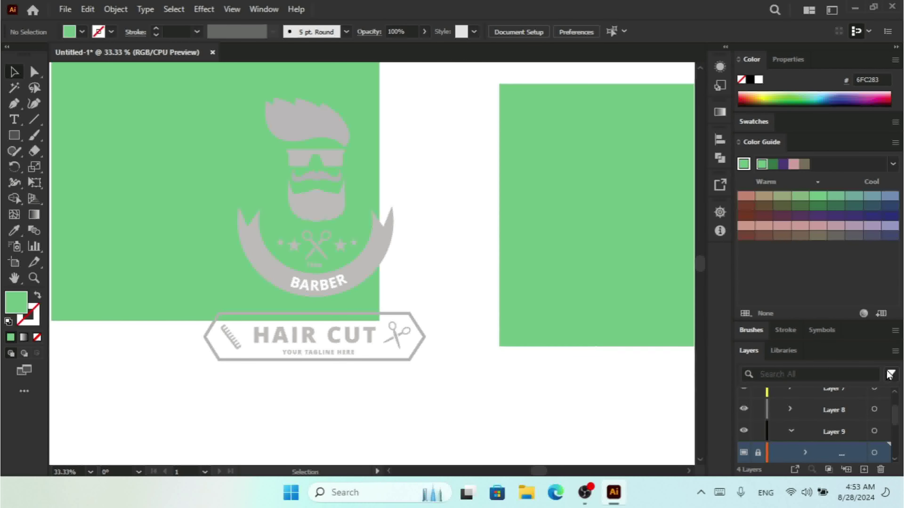
- Set the Layers panel options to Show Layers Only with Medium row size
left_click(895, 351)
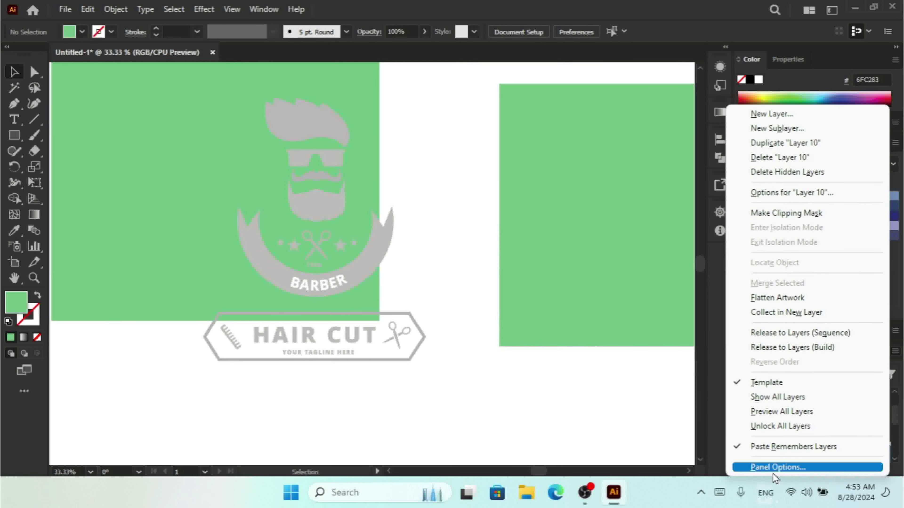
left_click(776, 467)
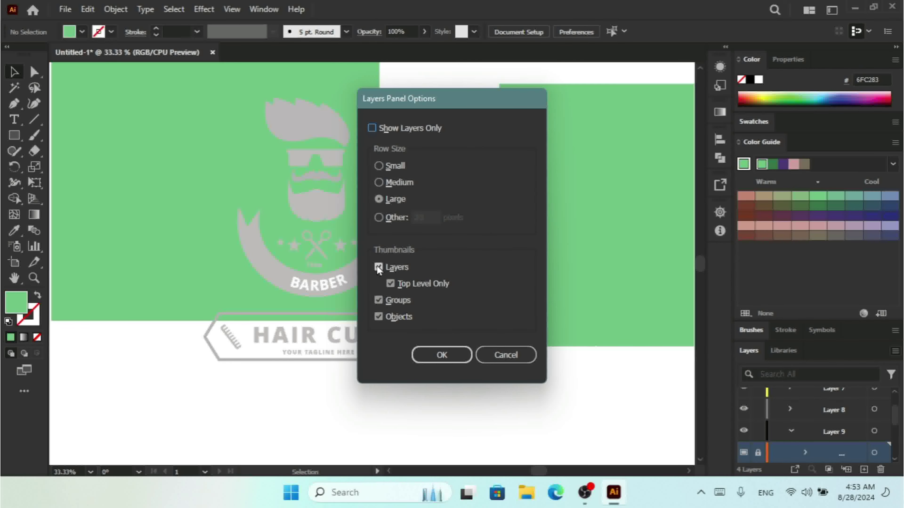
left_click(372, 128)
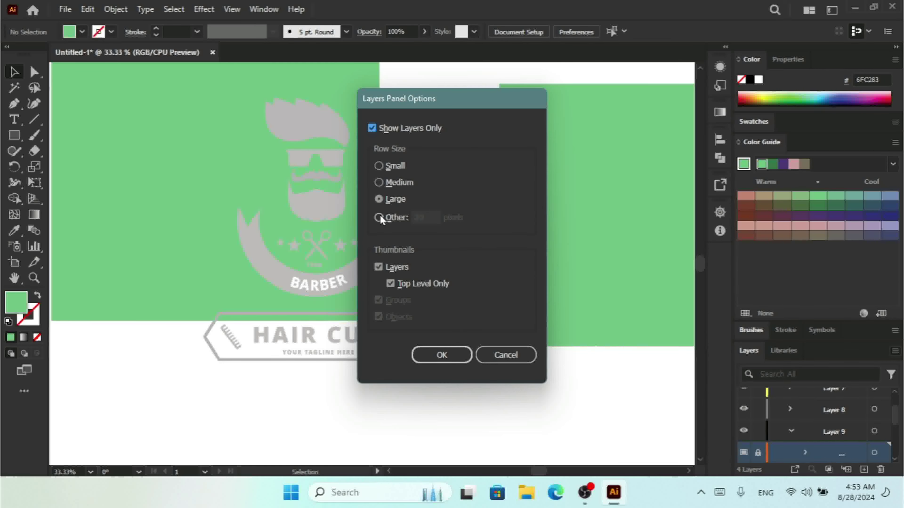
left_click(378, 182)
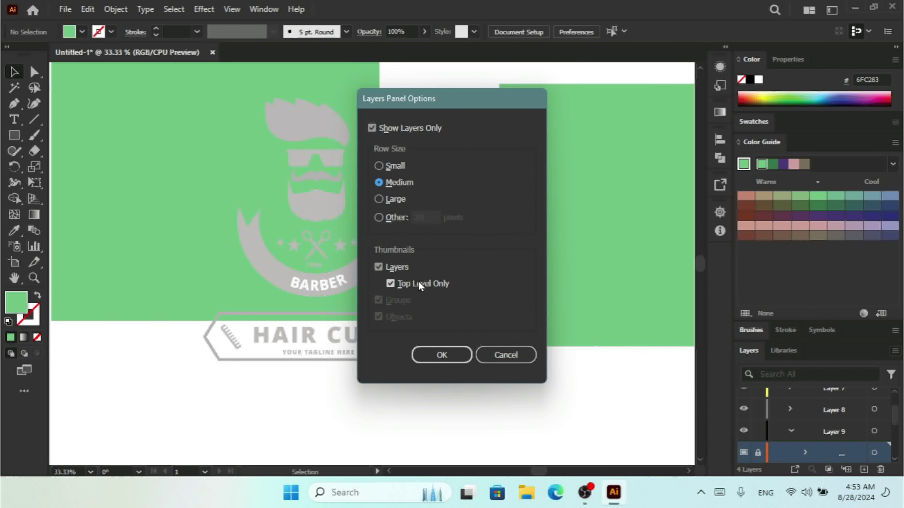
left_click(437, 351)
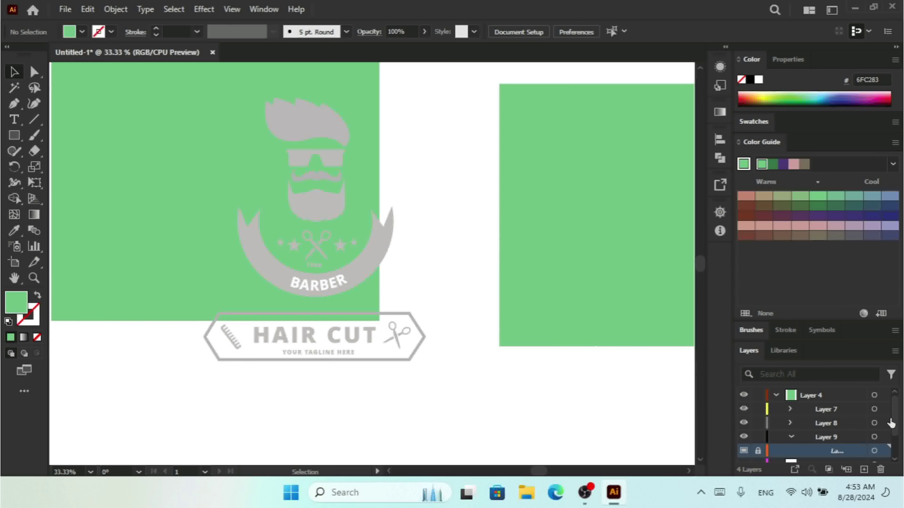
- Unlock the template sublayer inside Layer 9, delete its artwork including the tall green rectangle, and remove the sublayer
scroll(882, 405, "down", 1)
key("ctrl+minus")
key("ctrl+minus")
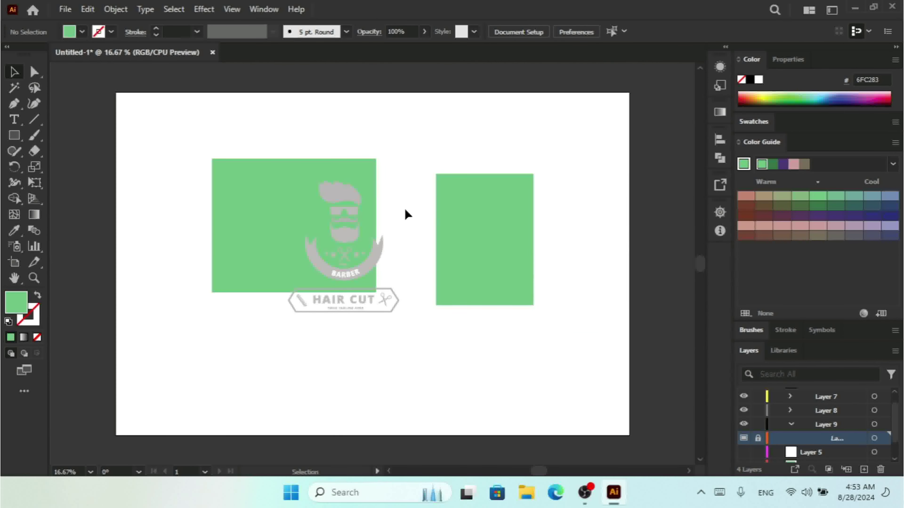
left_click_drag(188, 130, 556, 379)
left_click(757, 439)
key("ctrl+a")
key("Delete")
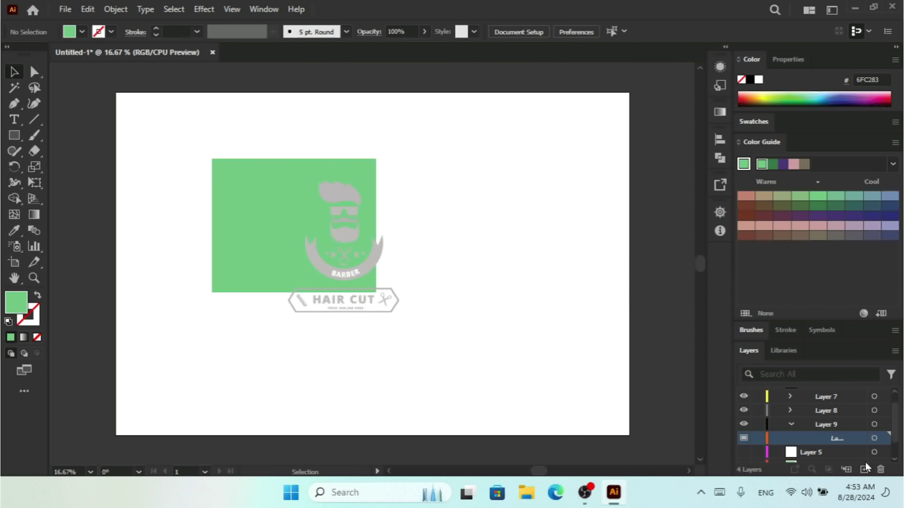
left_click(880, 470)
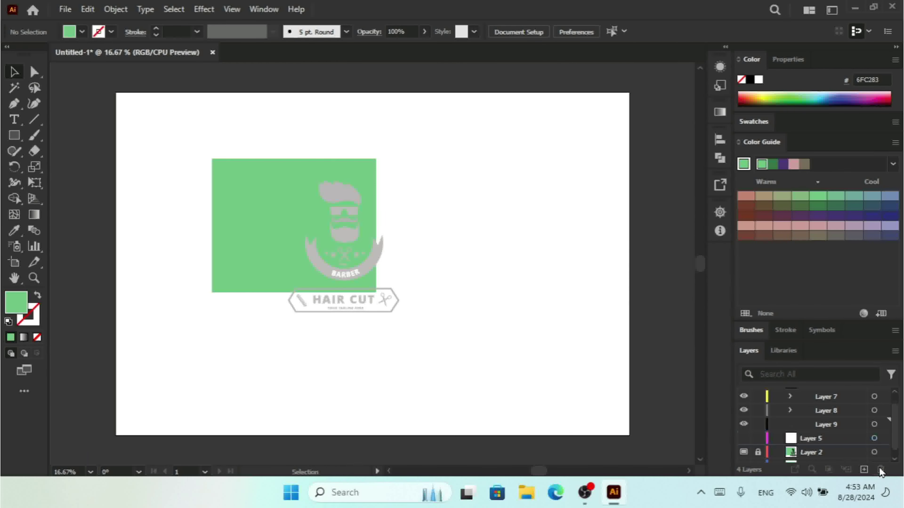
- Delete Layer 5 and make Layer 4 the active layer
left_click(826, 451)
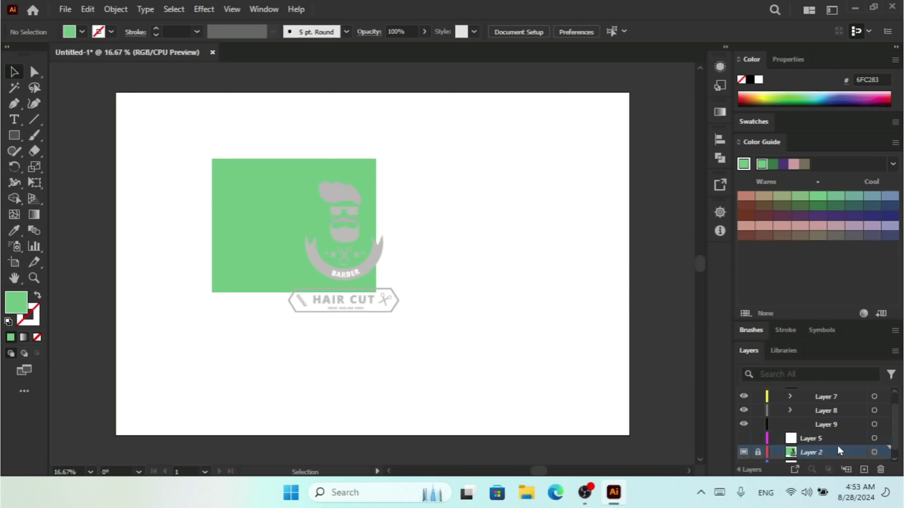
left_click(818, 438)
left_click(880, 469)
left_click(840, 401)
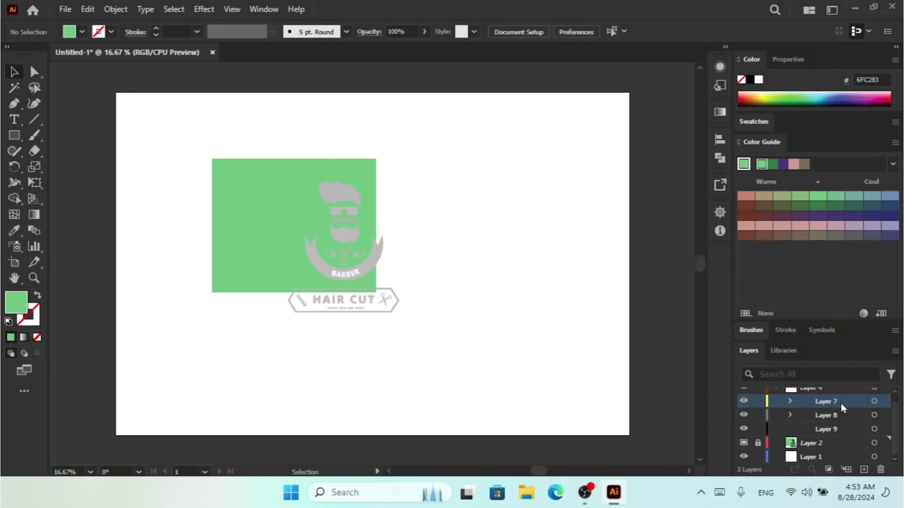
scroll(839, 402, "up", 1)
left_click(826, 395)
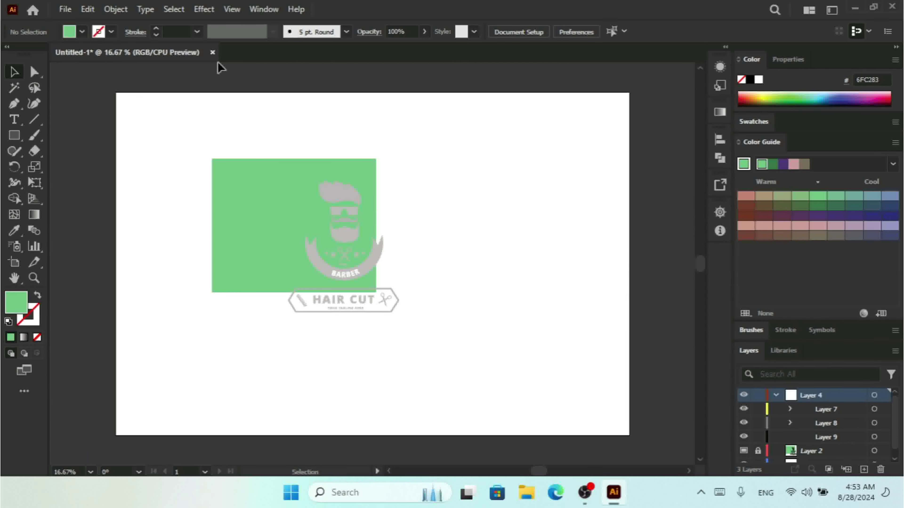
- Open the Links panel and show the link details of Barber-Shop Logo Design.eps
left_click(255, 9)
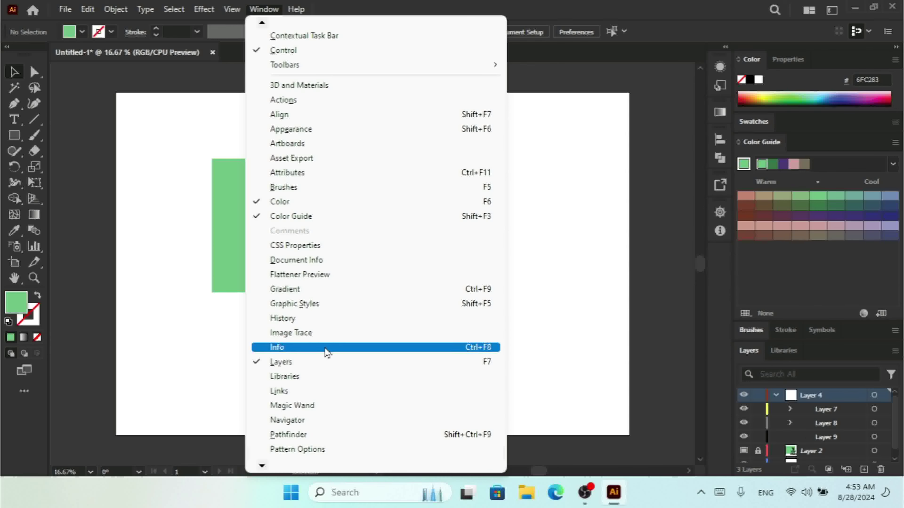
left_click(307, 394)
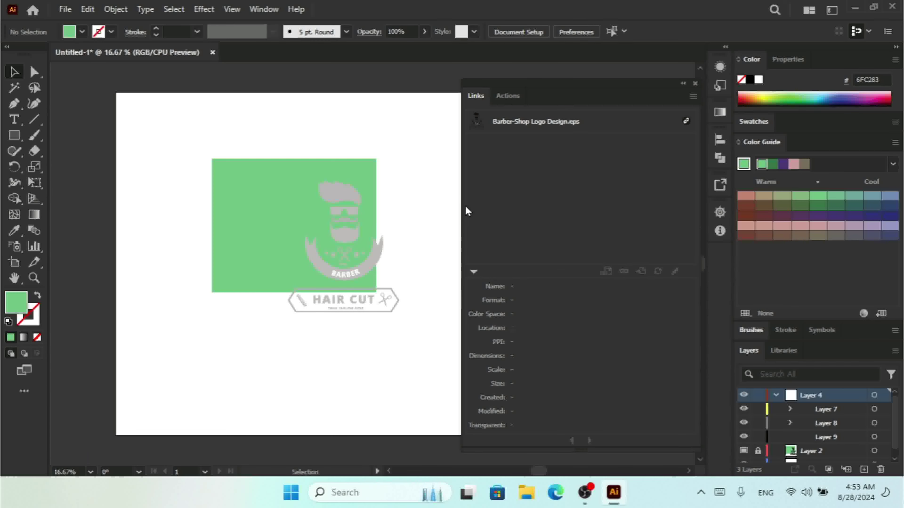
left_click(544, 129)
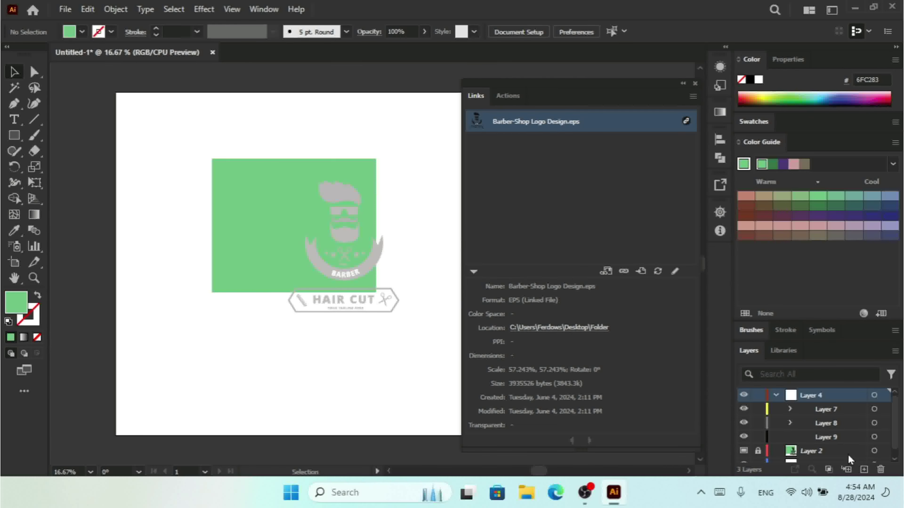
- Unlock Layer 2, turn off its Template option, and delete the layer together with its artwork
left_click(873, 451)
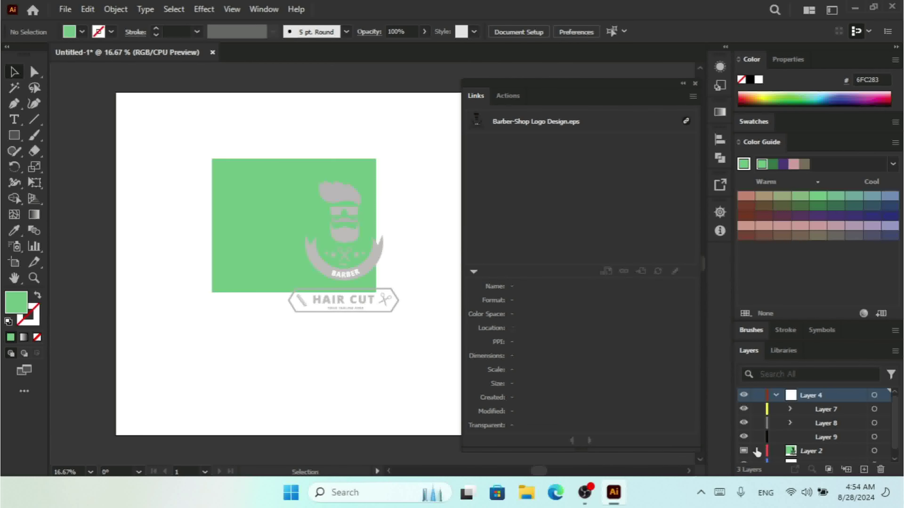
double_click(791, 455)
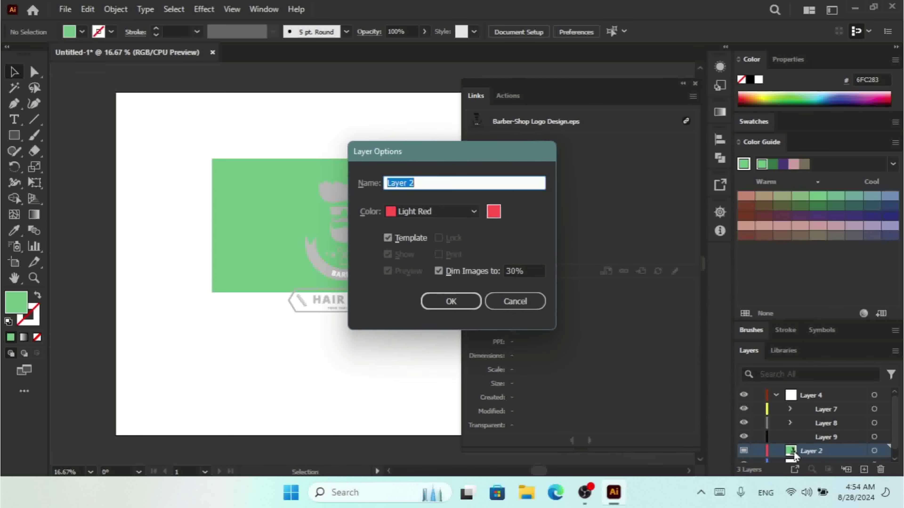
left_click(399, 241)
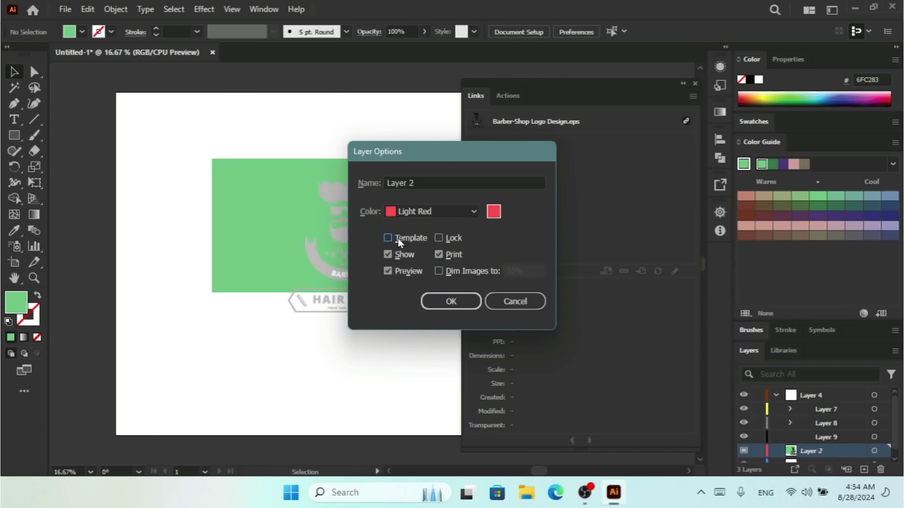
left_click(449, 301)
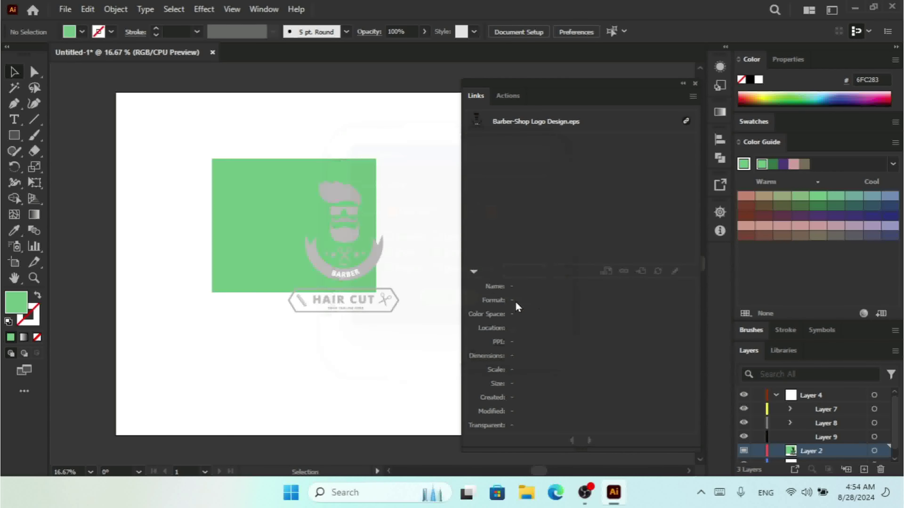
left_click(877, 472)
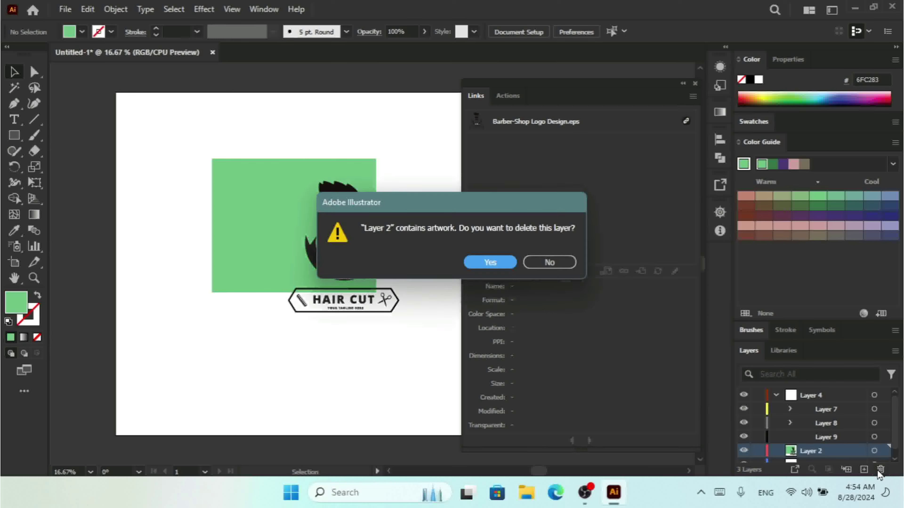
left_click(496, 265)
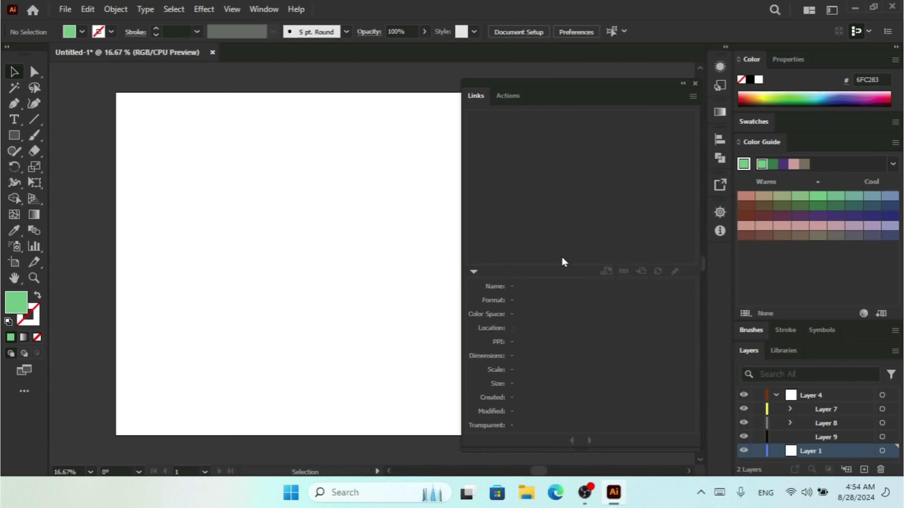
- Place Barber-Shop Logo Design.eps on Layer 1 as a linked file at 100% scale
left_click(65, 10)
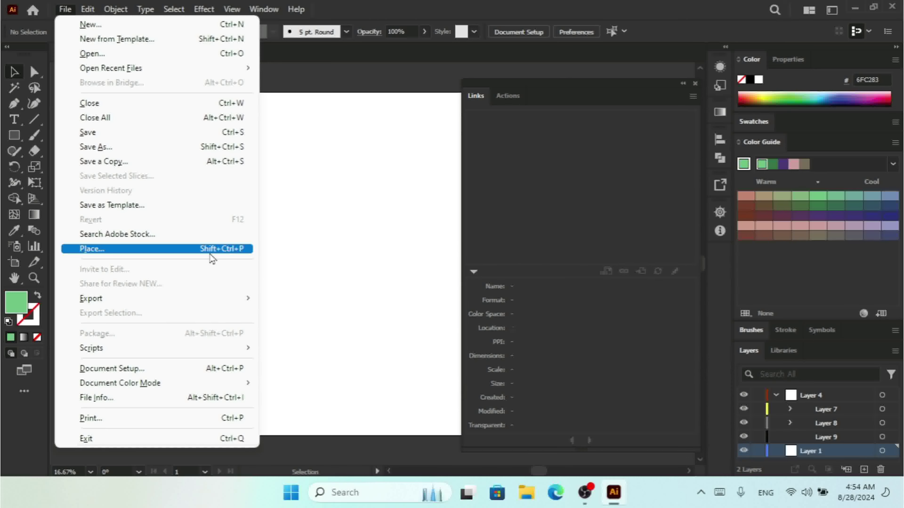
left_click(127, 252)
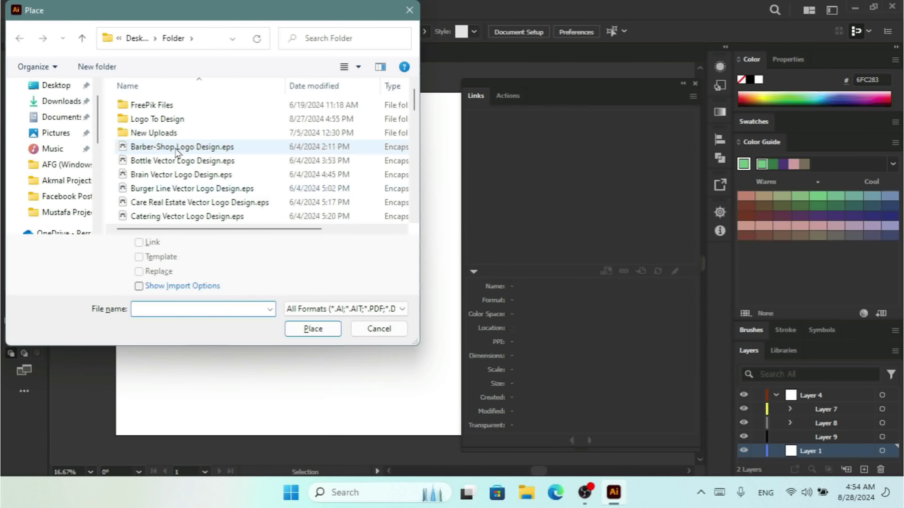
double_click(177, 148)
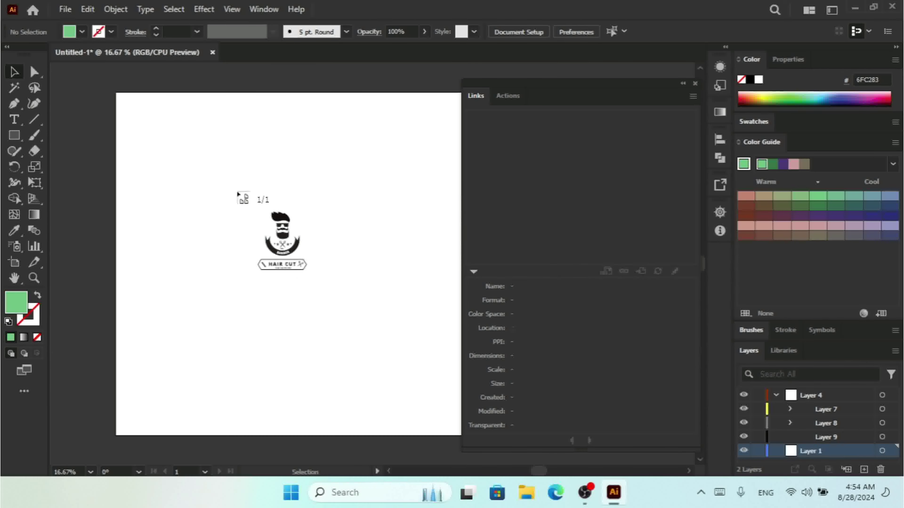
left_click(238, 197)
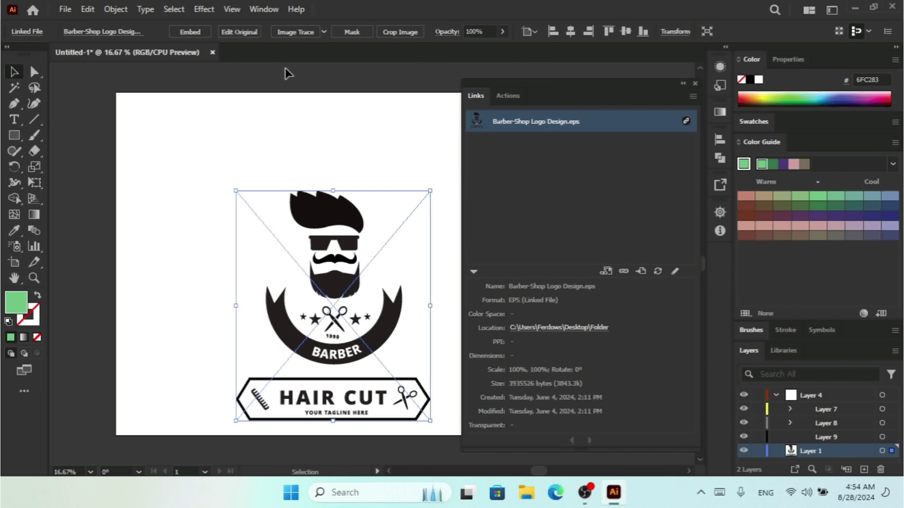
- Review the link commands available for the placed barber logo, such as Relink, Edit Original and Update Link
left_click(133, 32)
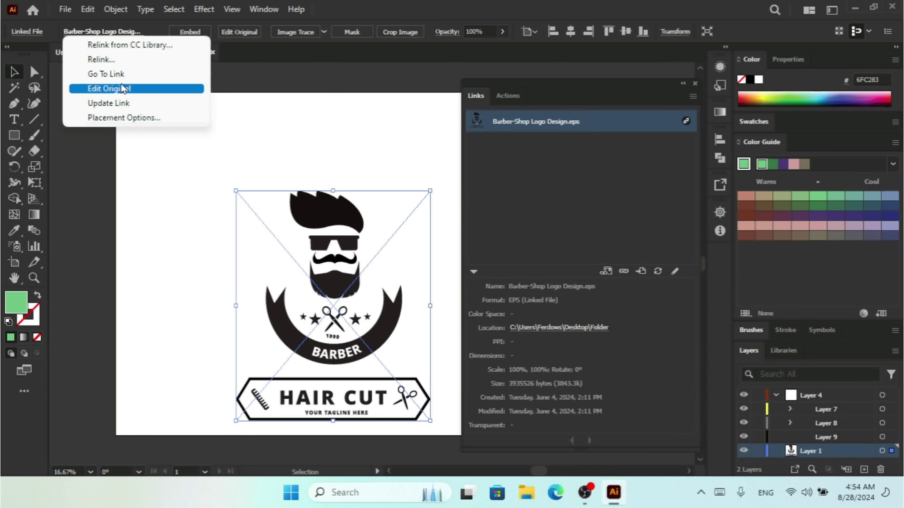
left_click(554, 218)
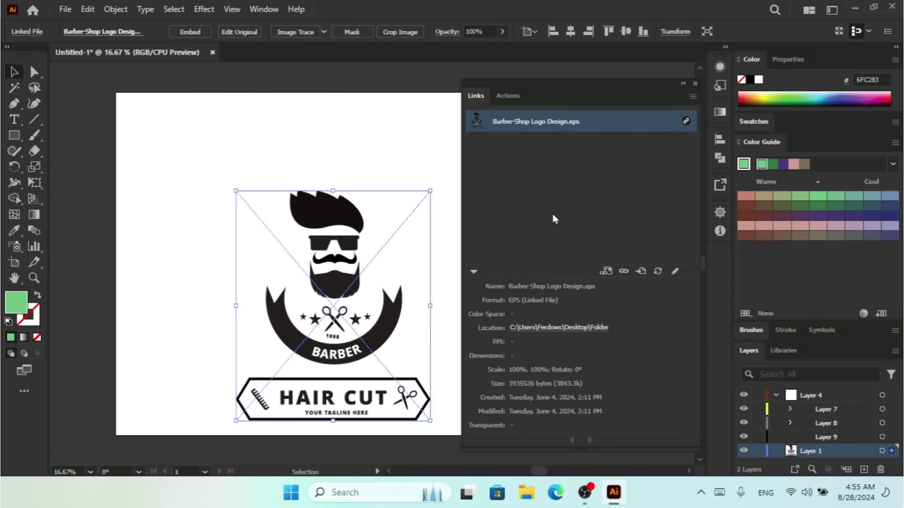
left_click(534, 127)
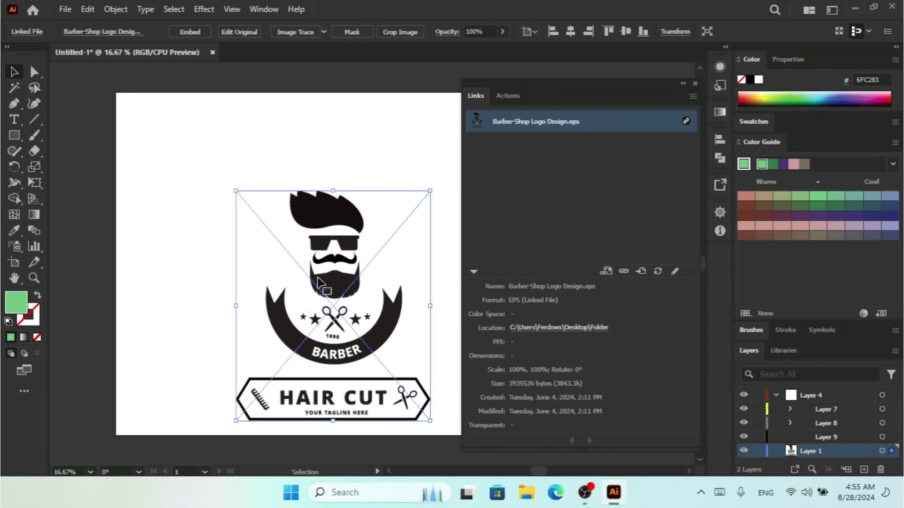
- Move the barber logo toward the artboard's upper-left corner and place Bottle Vector Logo Design.eps beside it at about 9.7% scale
left_click_drag(333, 325, 228, 277)
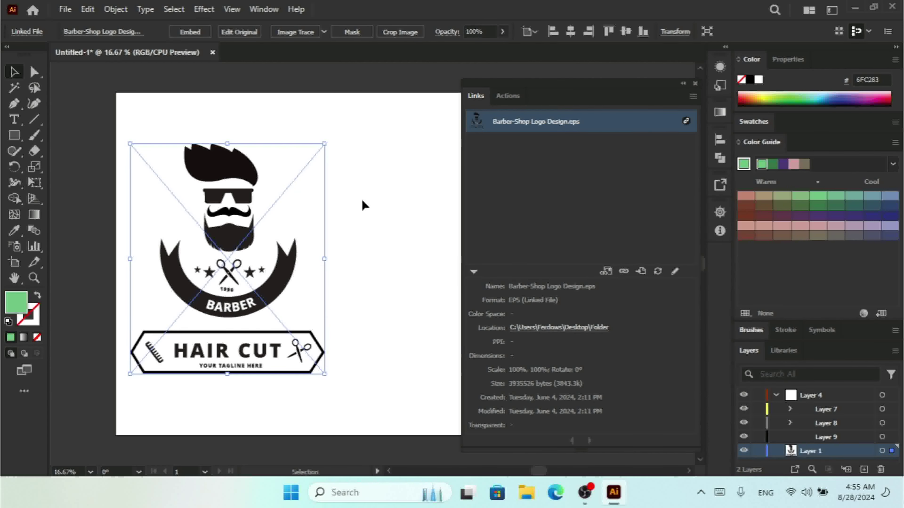
left_click(366, 206)
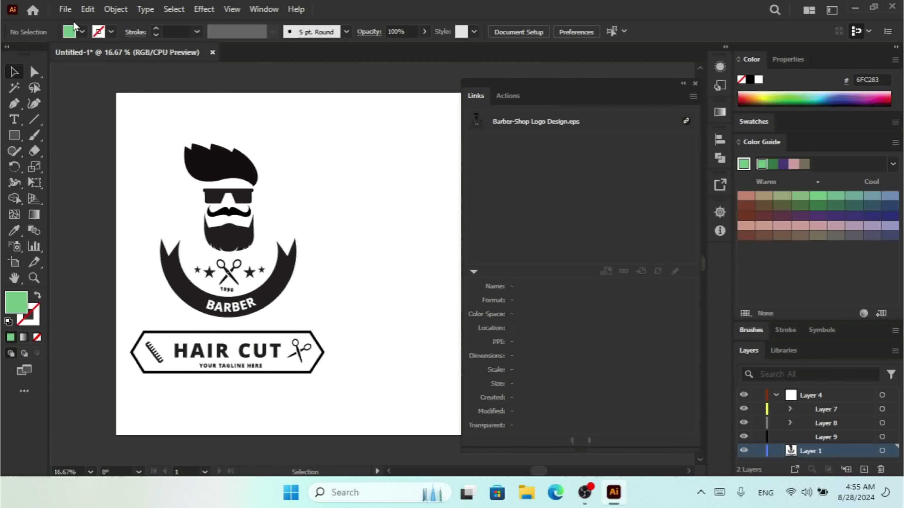
left_click(65, 10)
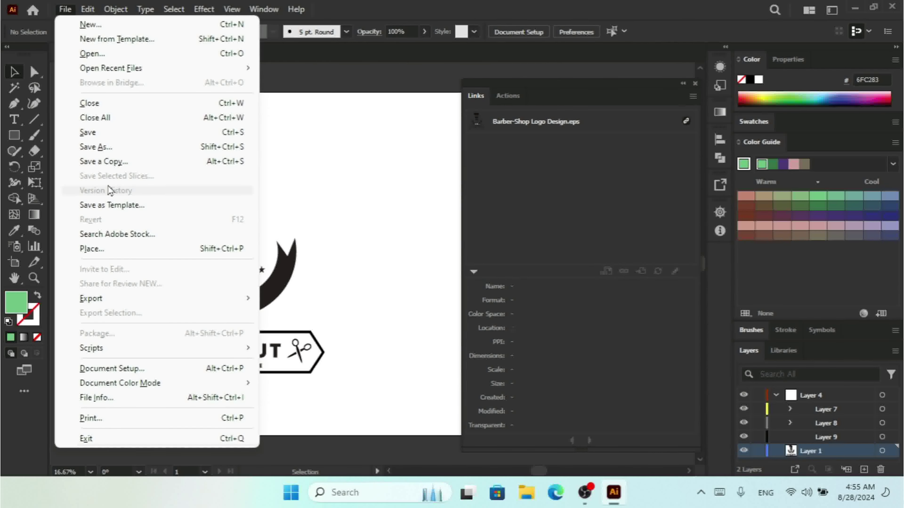
left_click(118, 250)
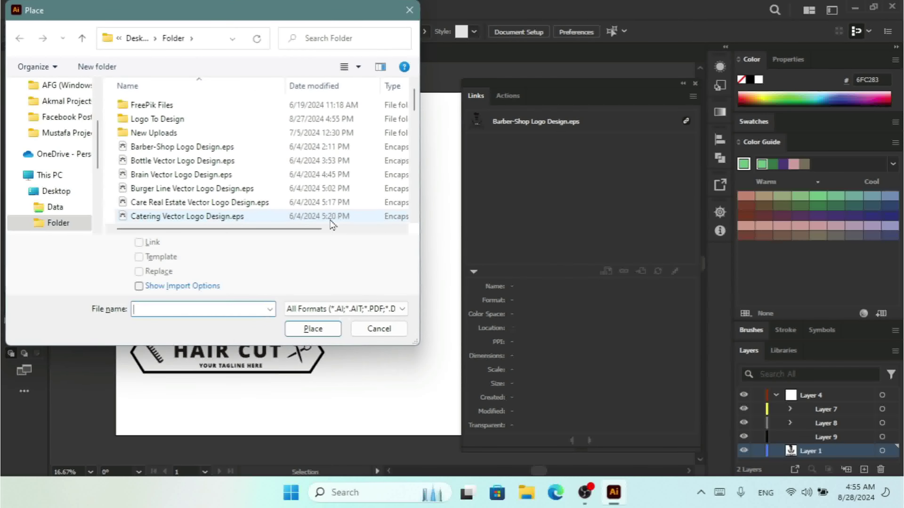
left_click(195, 166)
double_click(196, 167)
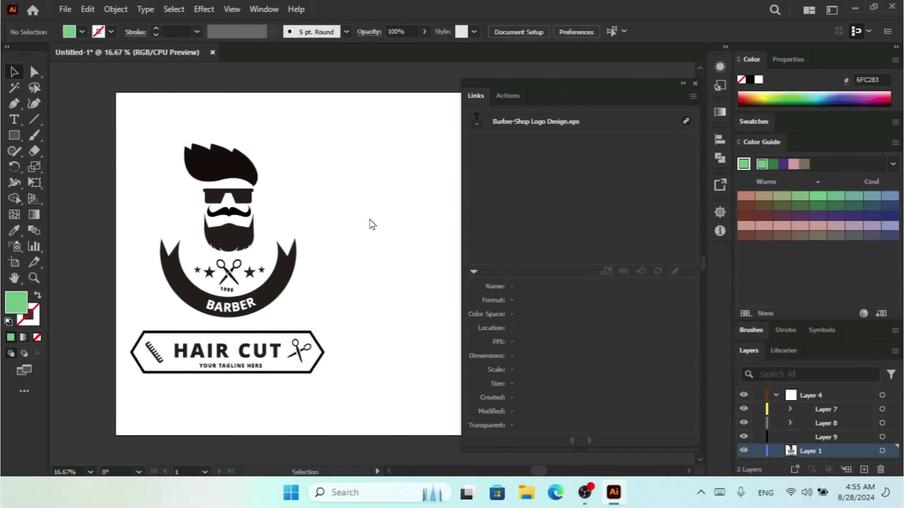
left_click_drag(341, 165, 440, 334)
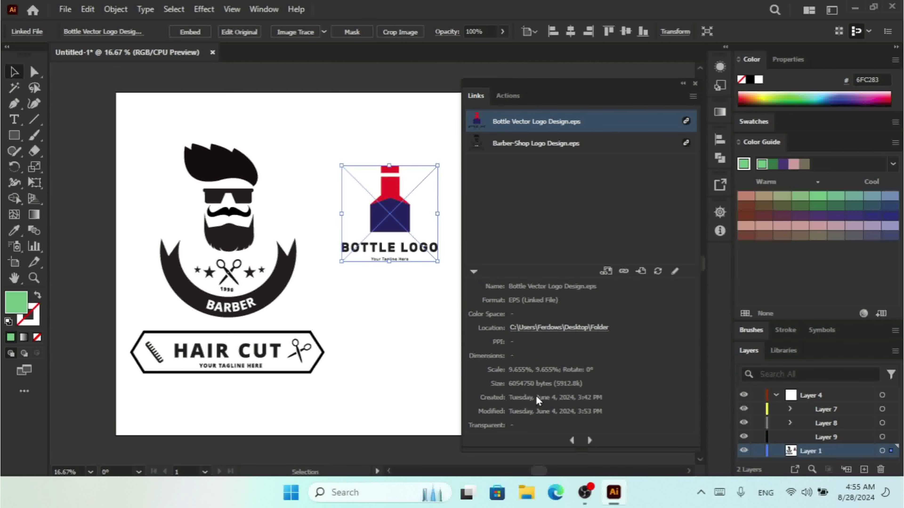
- Show the link details of Barber-Shop Logo Design.eps, and open the linked-file list for the selected bottle logo
left_click(590, 441)
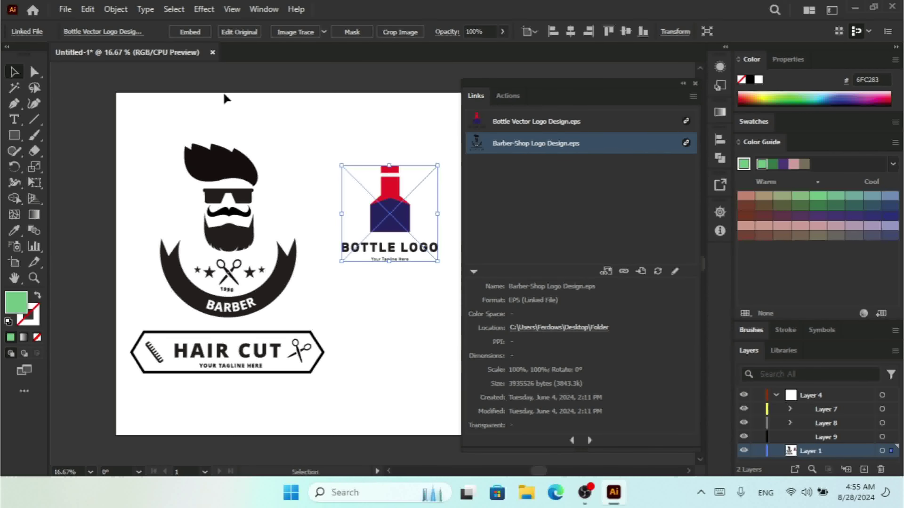
left_click(34, 34)
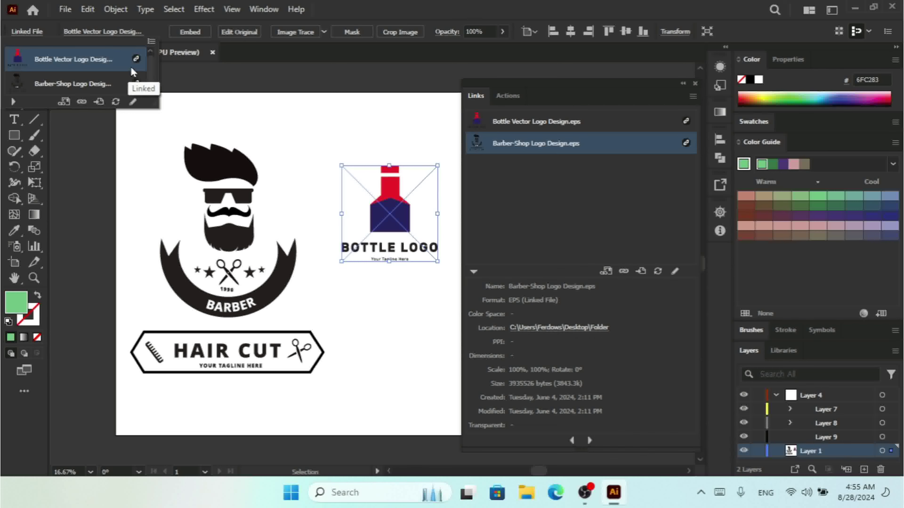
- Review the link commands for the placed bottle logo and show the link details of Barber-Shop Logo Design.eps
left_click(95, 36)
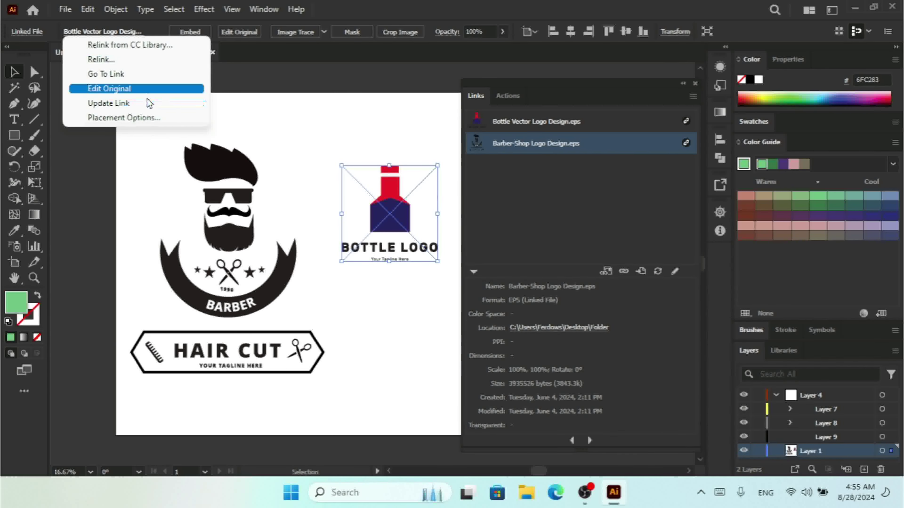
left_click(598, 245)
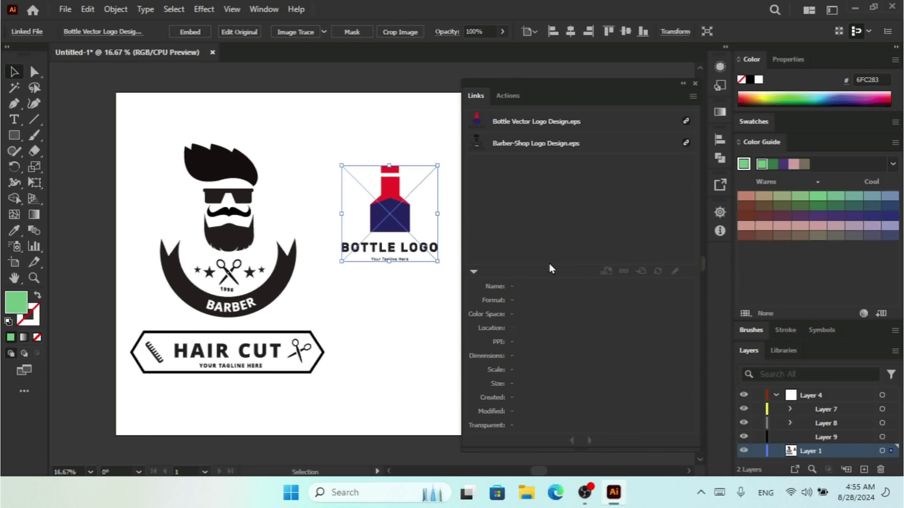
left_click(535, 143)
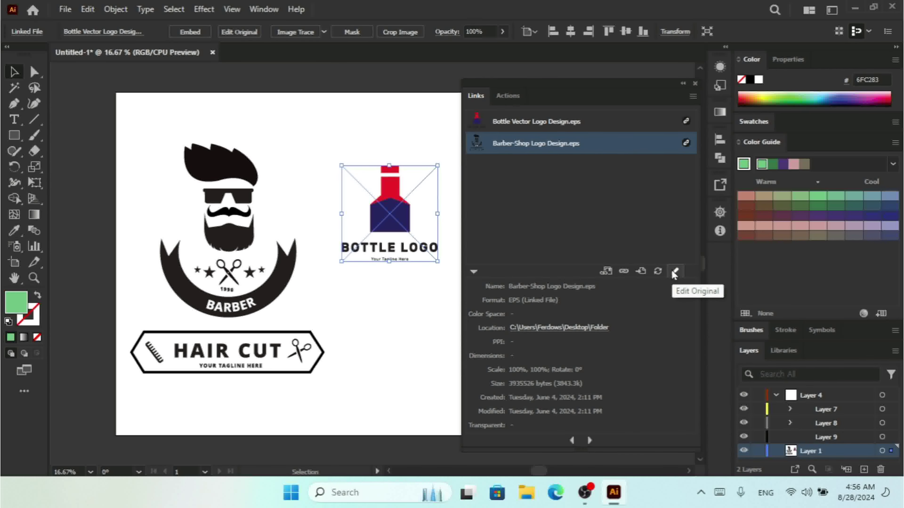
- Set the placement option of the Barber-Shop Logo Design.eps link to preserve Proportions (Fill)
left_click(691, 96)
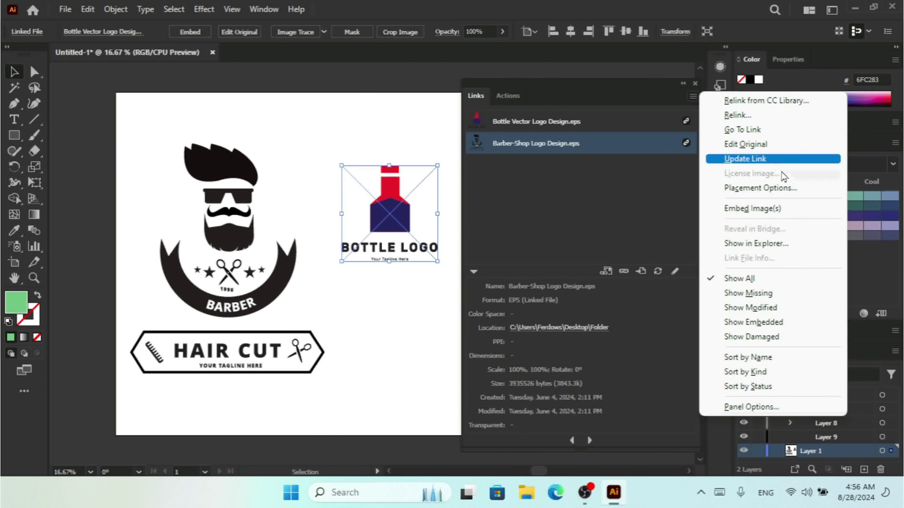
left_click(792, 188)
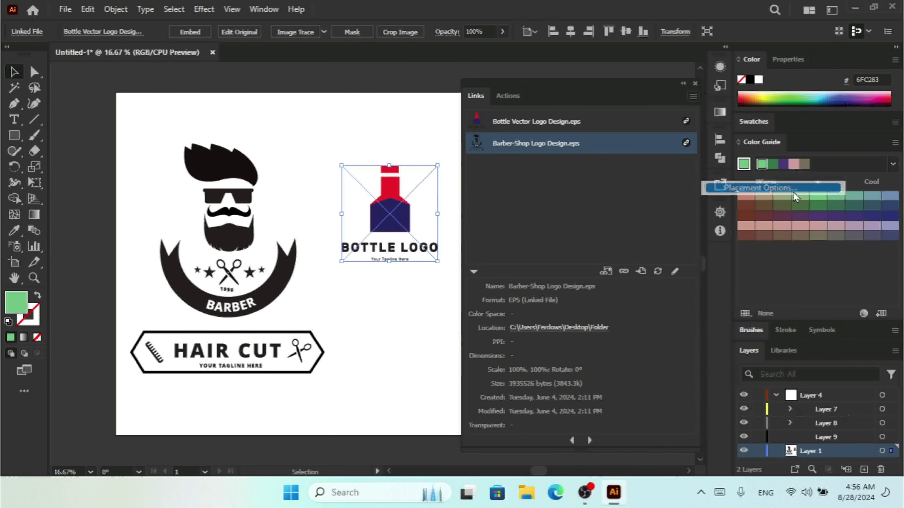
left_click(443, 157)
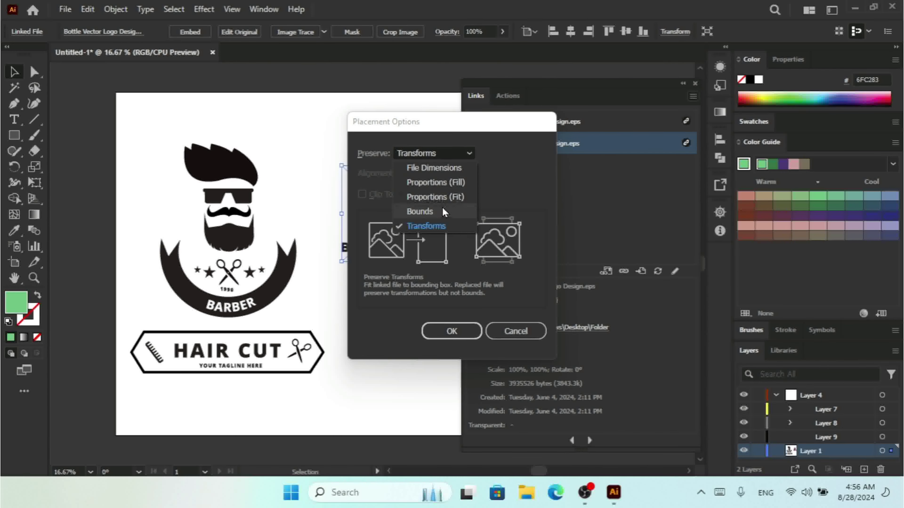
left_click(491, 185)
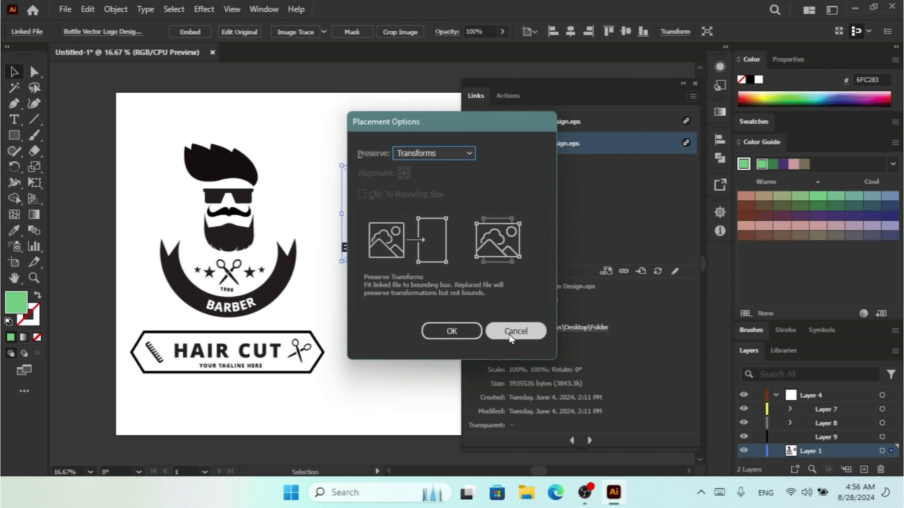
left_click(418, 153)
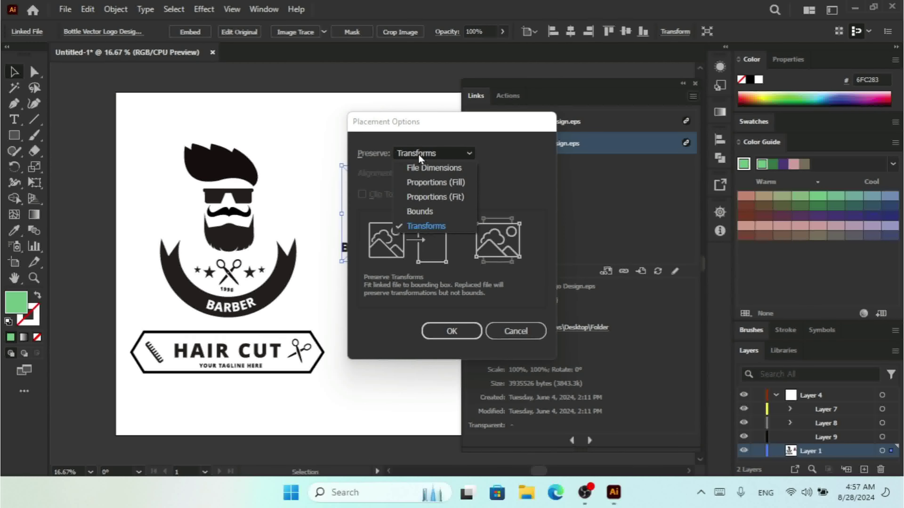
left_click(435, 182)
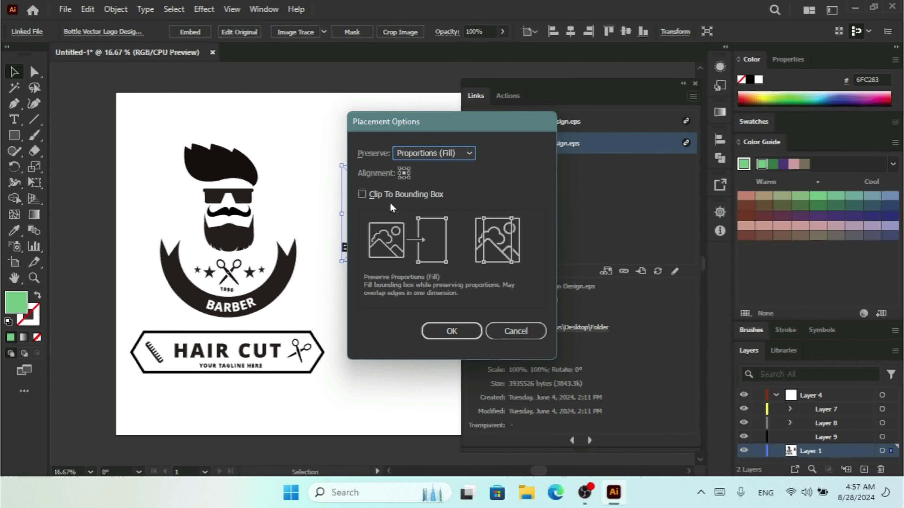
left_click(451, 331)
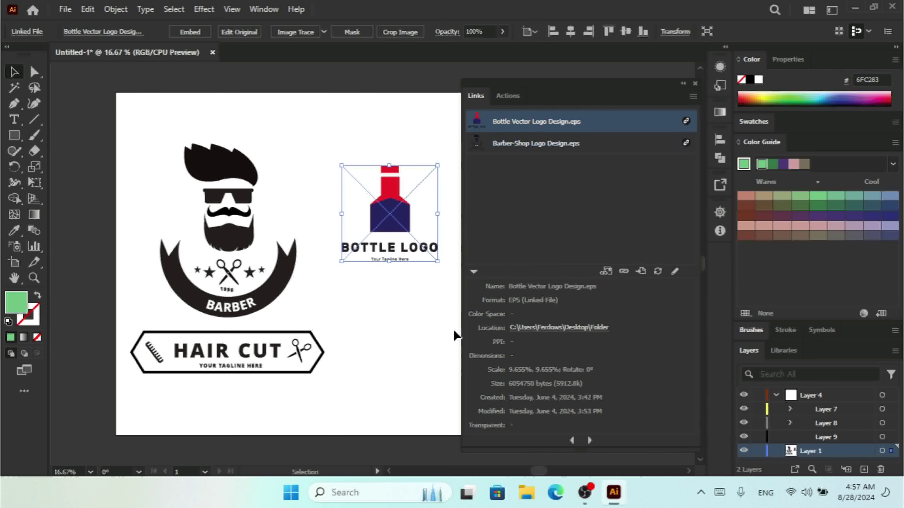
- Choose Bottle Vector Logo Design.eps among the linked files and open its placement options
left_click(350, 315)
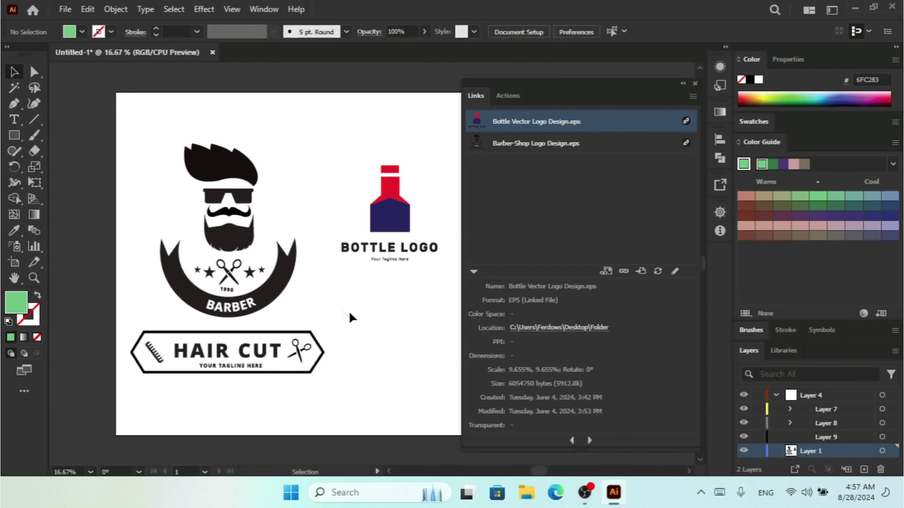
left_click(276, 277)
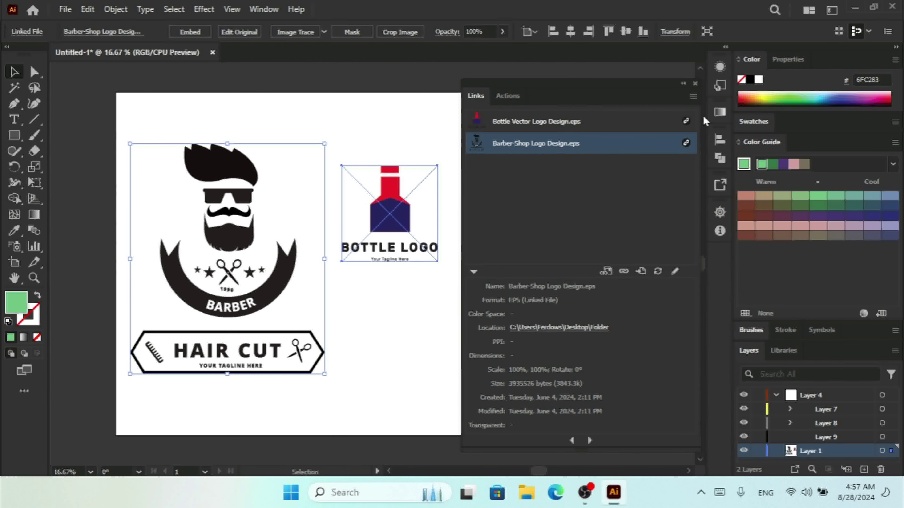
left_click(693, 121)
left_click(692, 96)
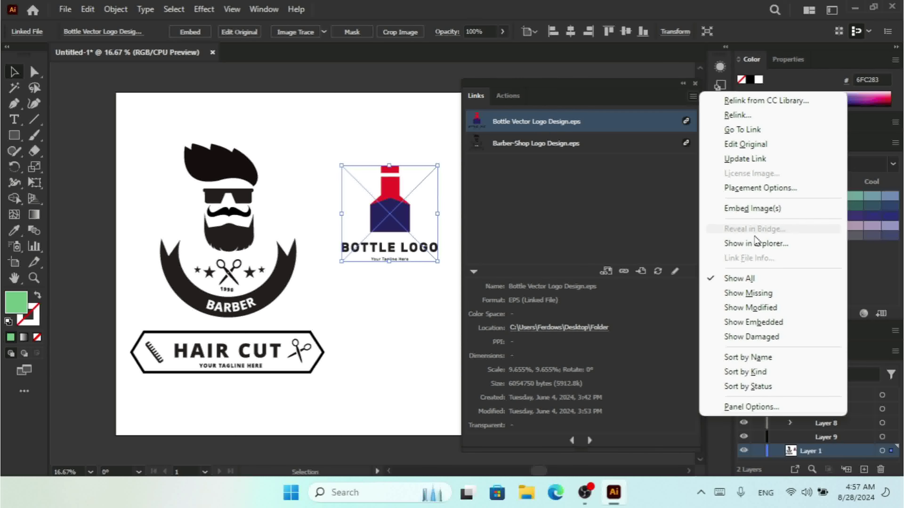
left_click(786, 193)
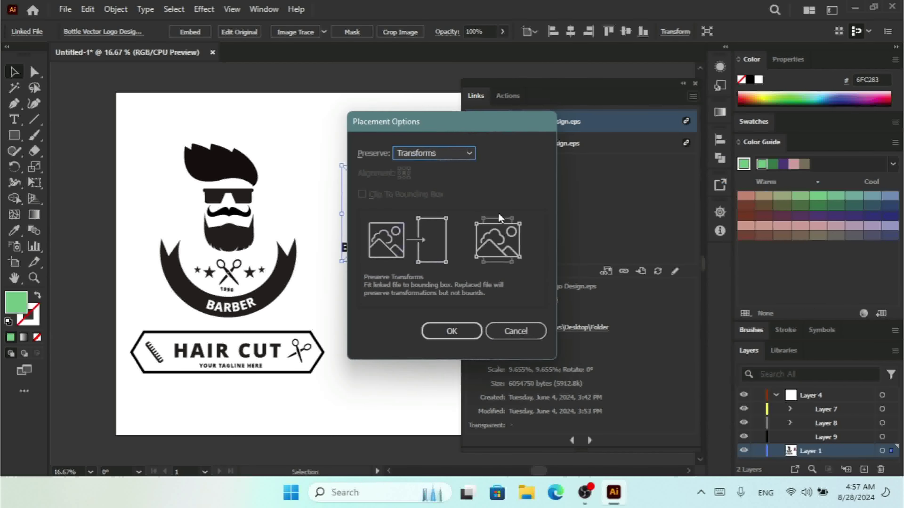
- Try the Preserve modes Proportions (Fill), Proportions (Fit) and Bounds for the bottle logo, and finish with Transforms
left_click(430, 153)
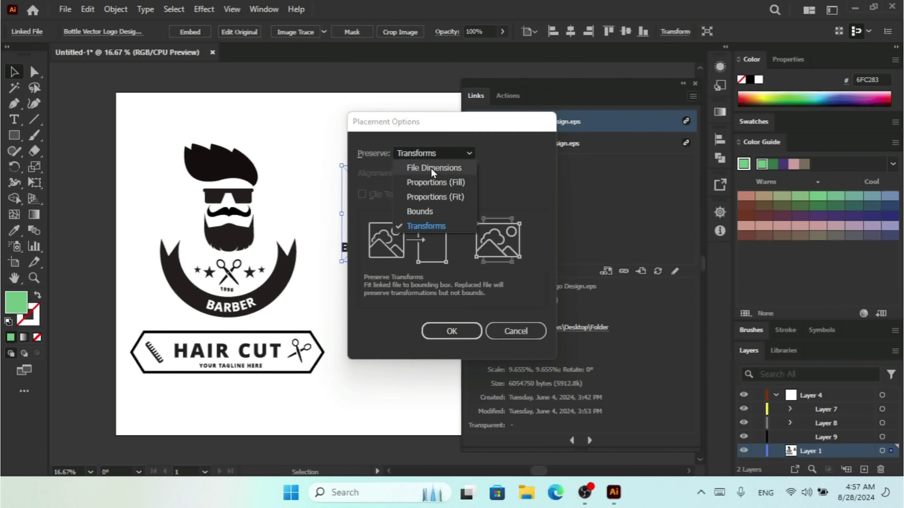
left_click(435, 183)
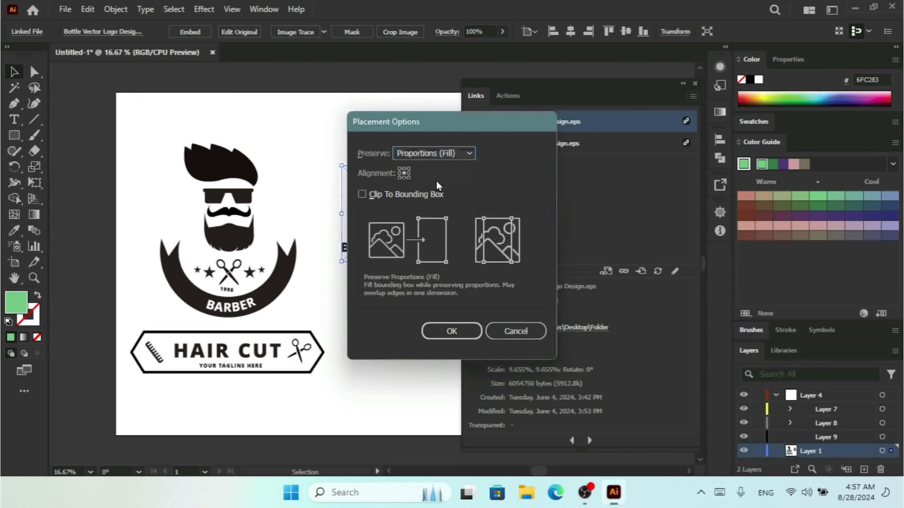
left_click(428, 153)
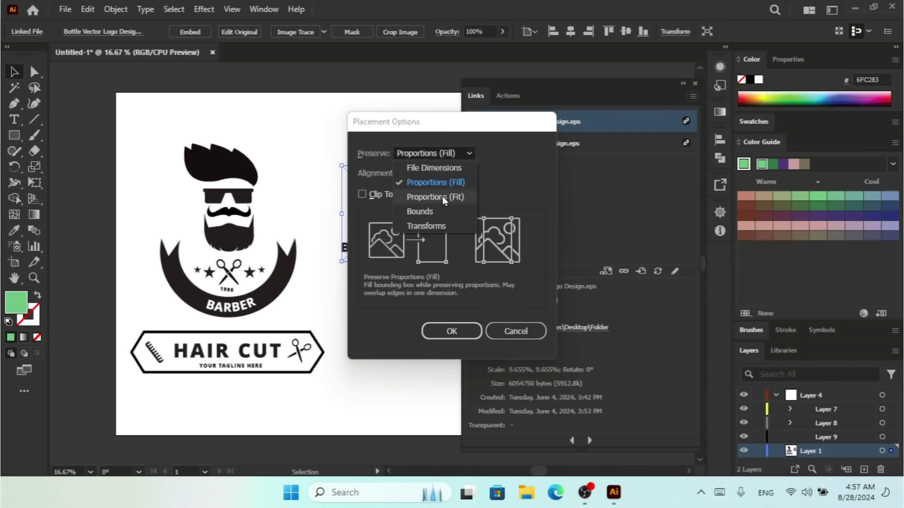
left_click(442, 196)
left_click(426, 152)
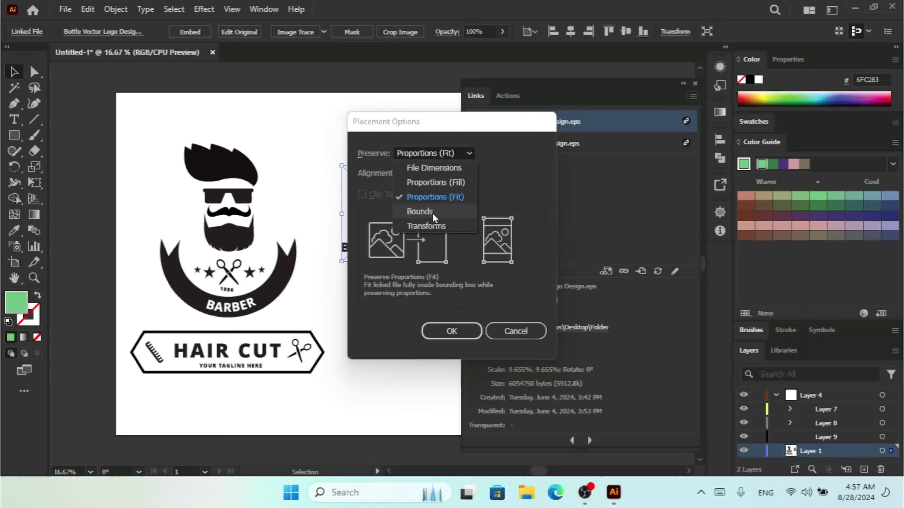
left_click(432, 211)
left_click(420, 153)
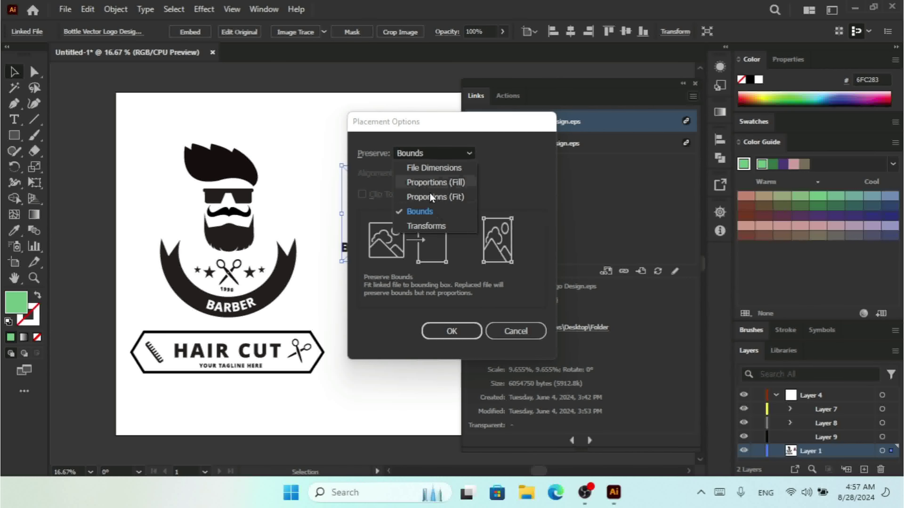
left_click(440, 225)
left_click(458, 328)
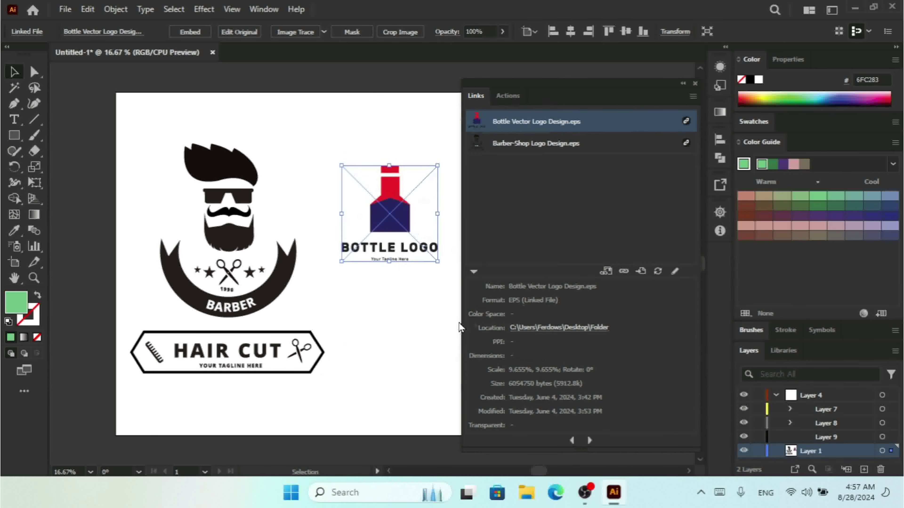
- Set the thumbnail size of the linked-file list to the largest option
left_click(693, 96)
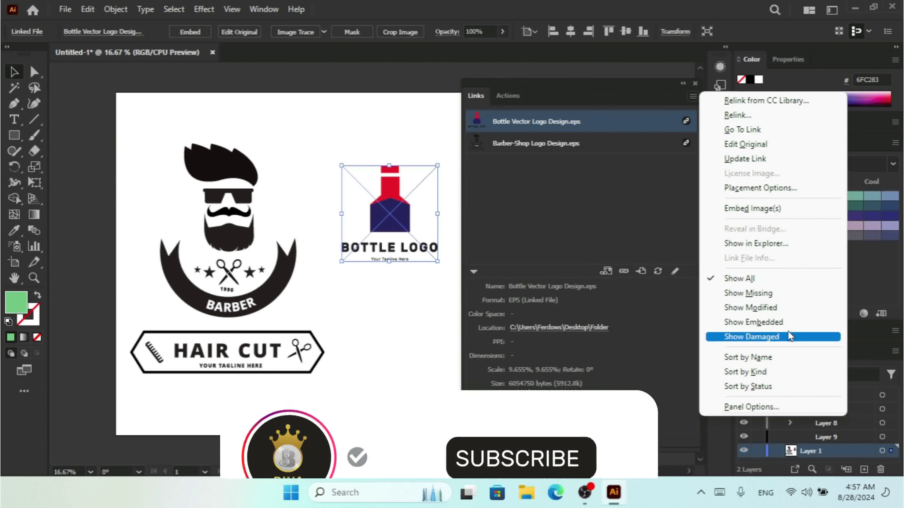
left_click(769, 407)
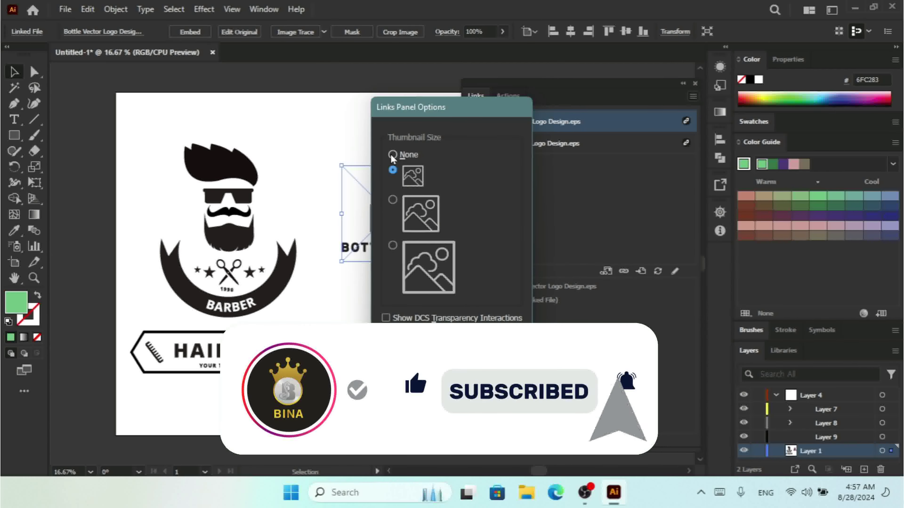
left_click(392, 200)
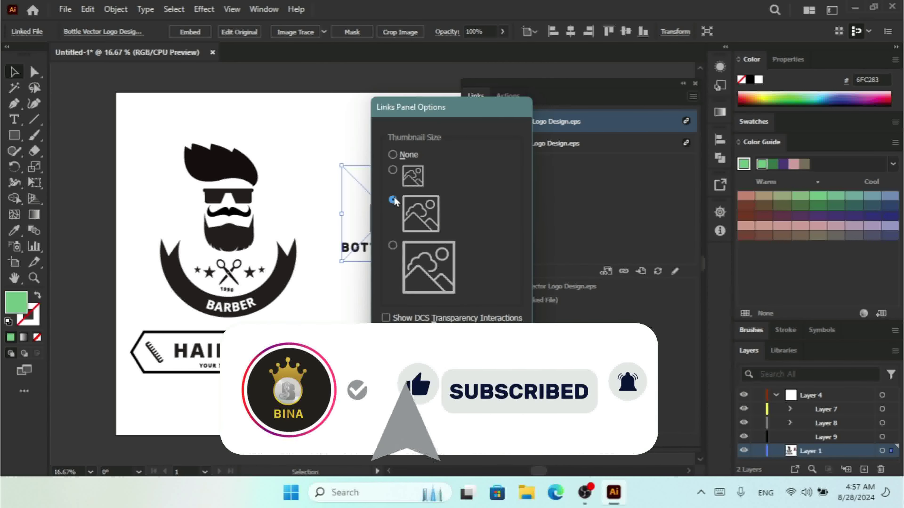
left_click(393, 245)
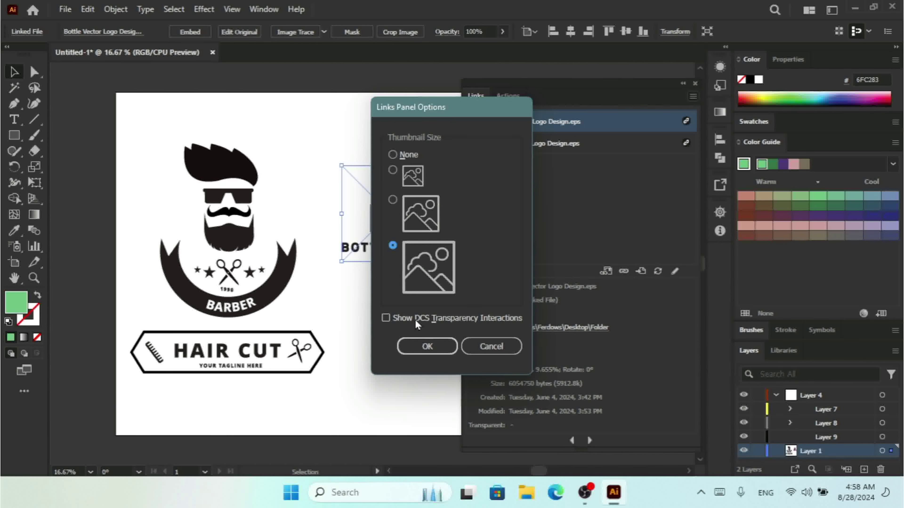
left_click(422, 344)
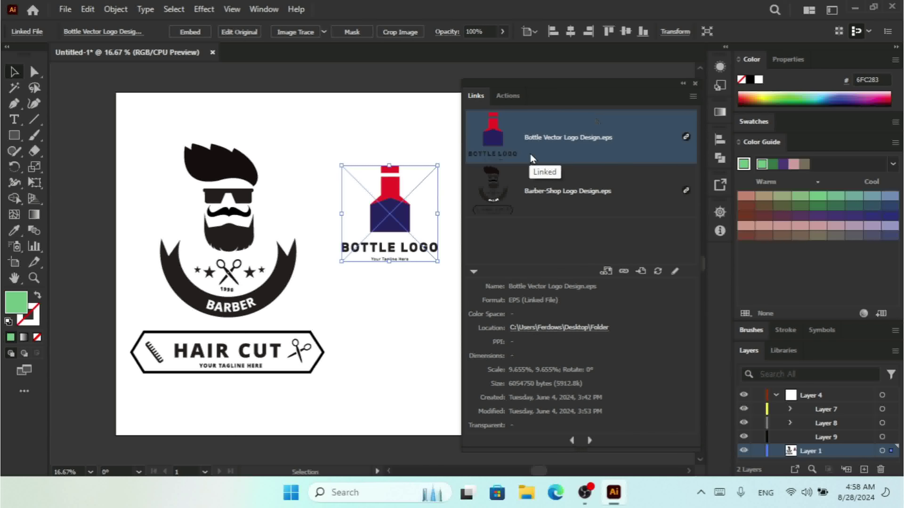
- Close the Links panel, show the Magic Wand panel and move it slightly farther from the bottle logo
left_click(695, 84)
left_click(263, 9)
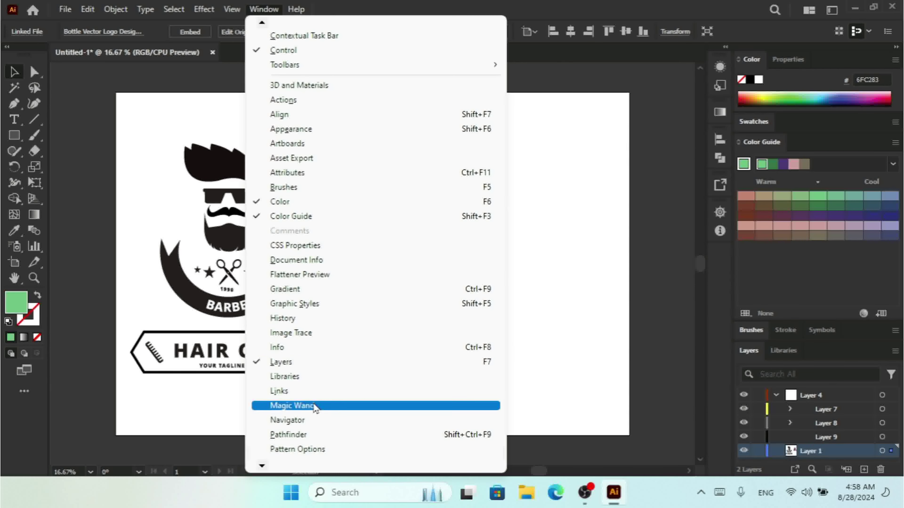
left_click(316, 409)
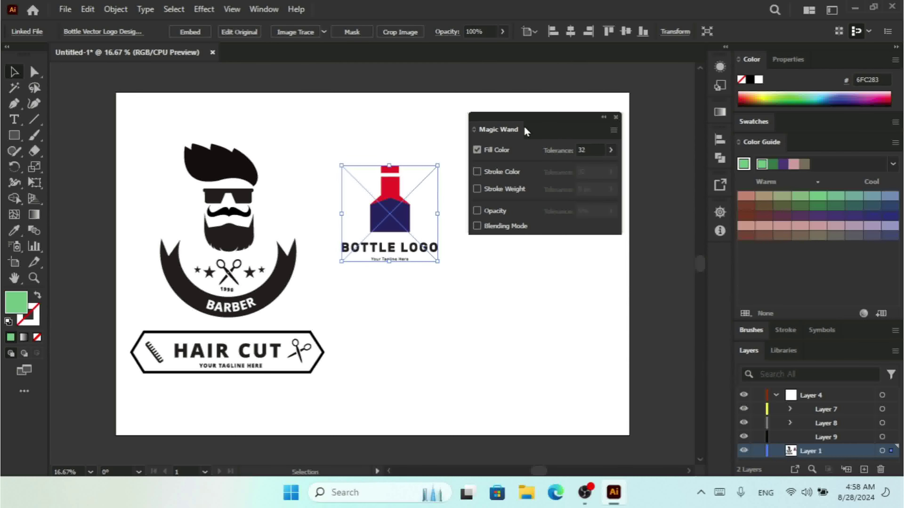
left_click_drag(524, 130, 555, 127)
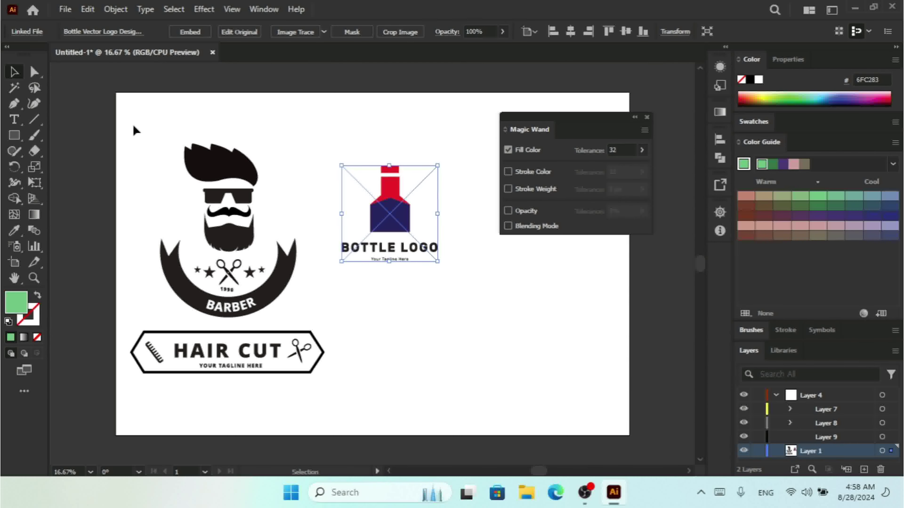
- Delete both placed logos and draw a green circle with the Ellipse tool on the upper half of the artboard
left_click_drag(82, 101, 471, 424)
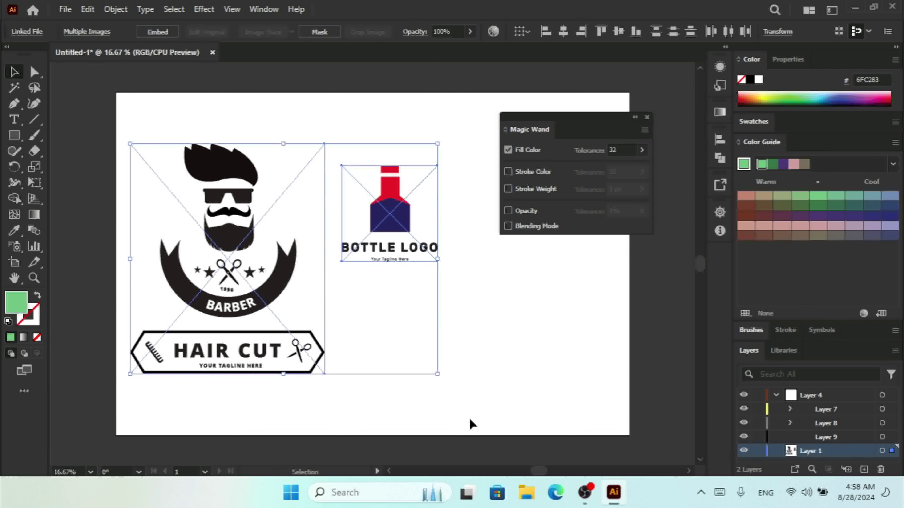
key("Delete")
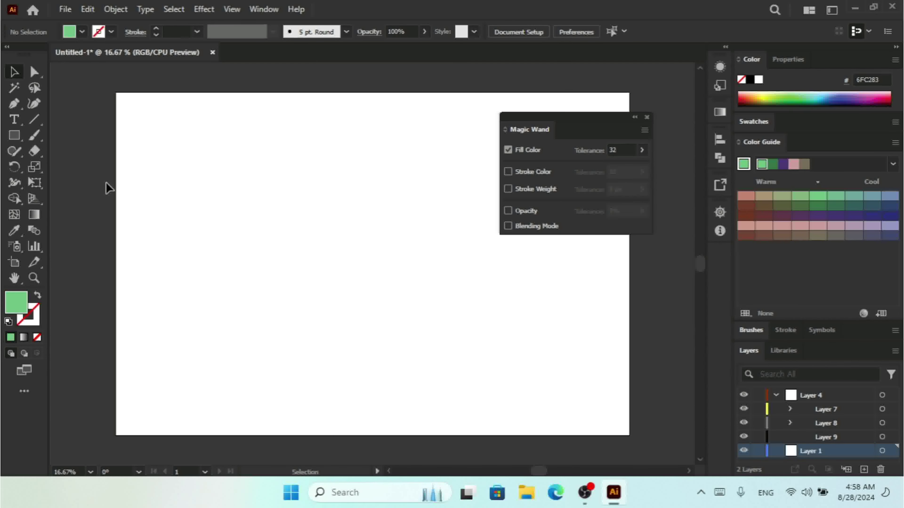
left_click(14, 137)
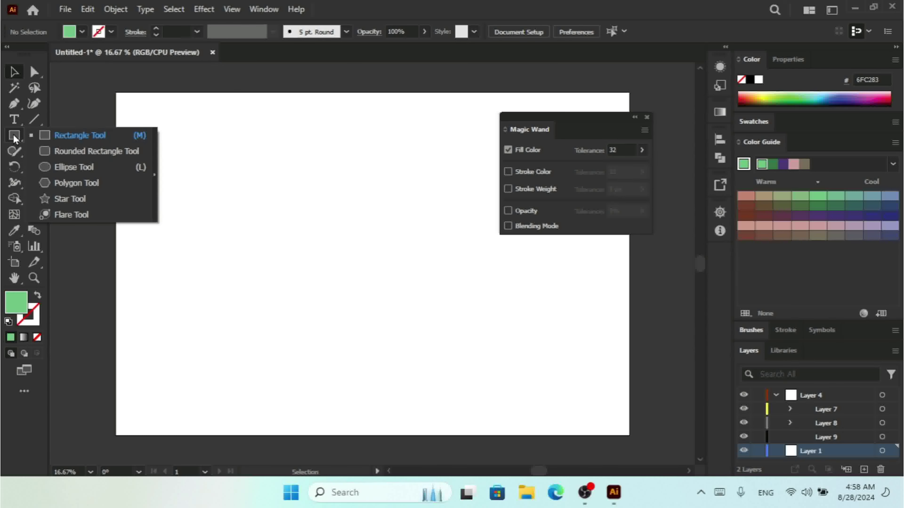
left_click(68, 166)
left_click_drag(298, 177, 351, 252)
- Copy the circle to form three overlapping circles, two above and one below, and fill the upper two with teal 00AA88
left_click(10, 71)
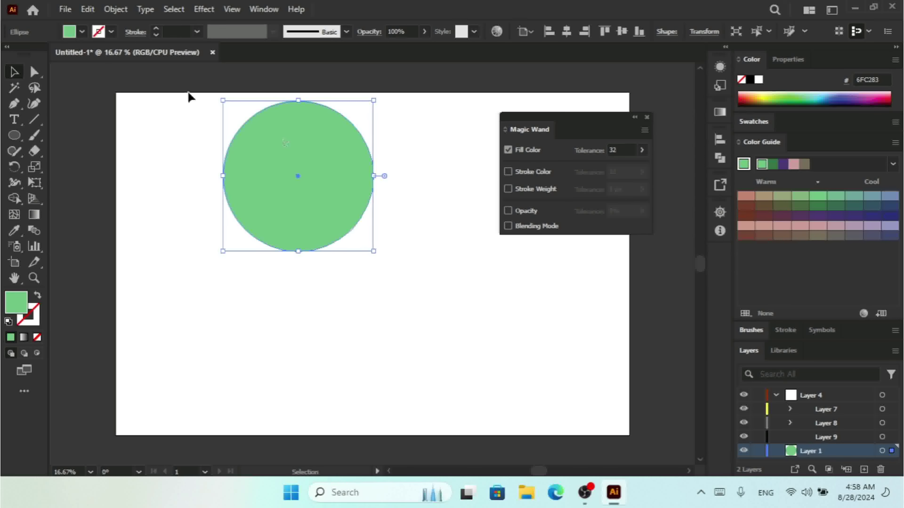
left_click_drag(316, 154, 267, 173)
left_click(804, 102)
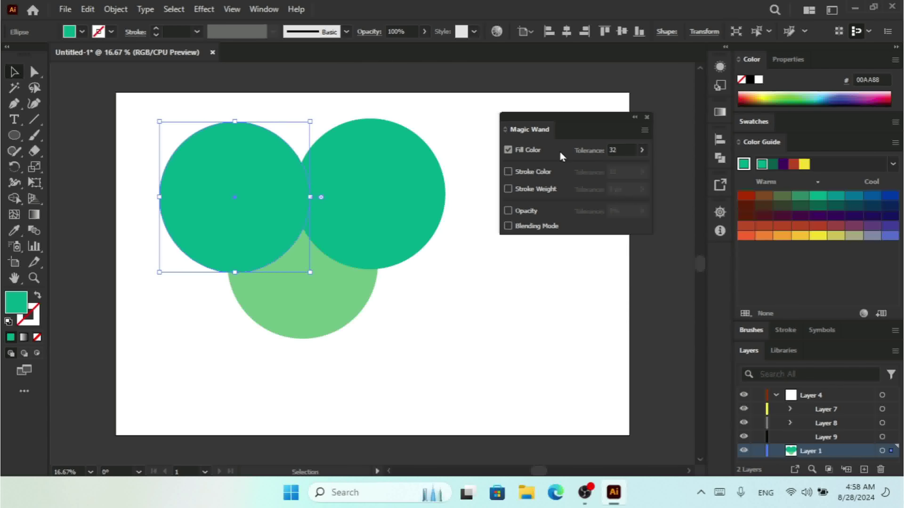
- Recolor the upper-left circle bright green 4BB749 and group all three circles
left_click(795, 97)
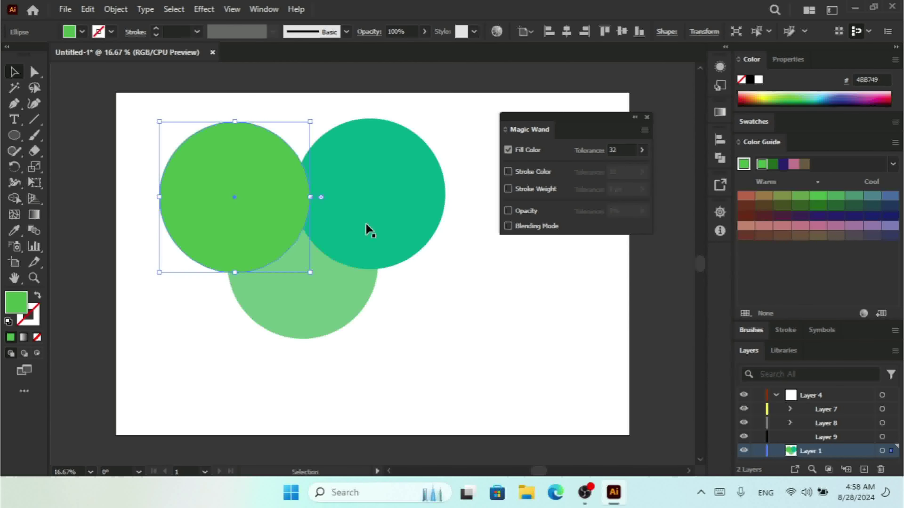
key("ctrl+a")
key("ctrl+g")
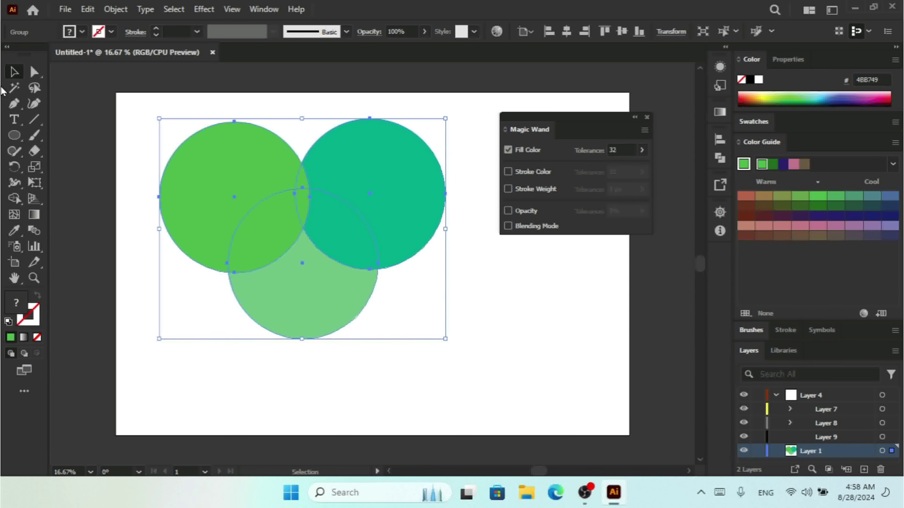
- Select the upper-right teal circle with the Magic Wand tool and fill it with purple 6456A4
left_click(13, 90)
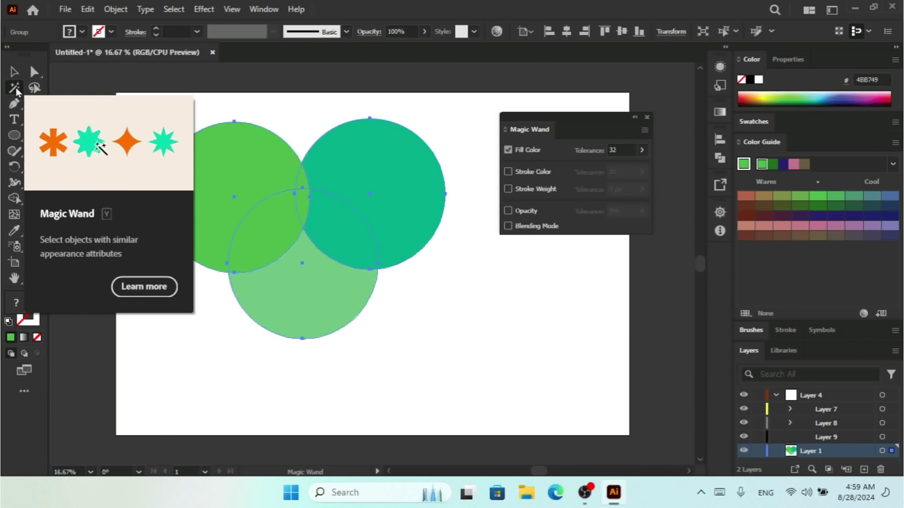
left_click(235, 183)
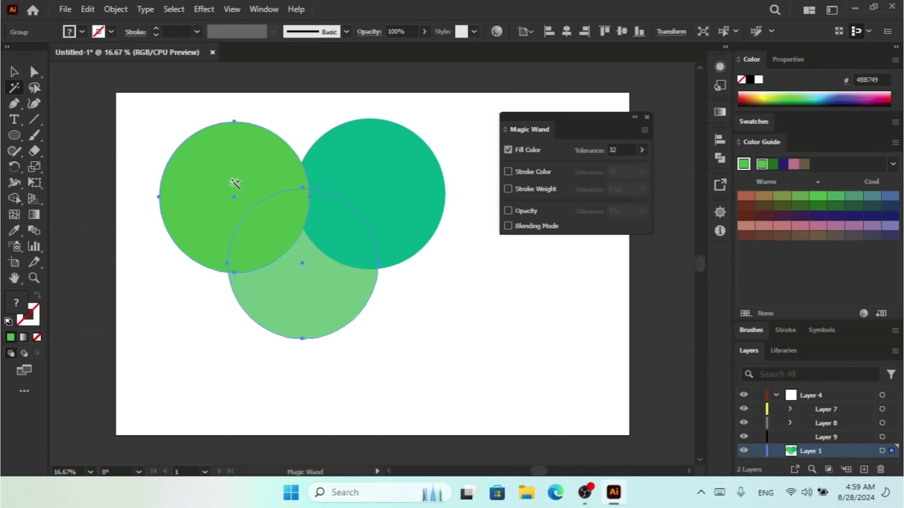
left_click(395, 153)
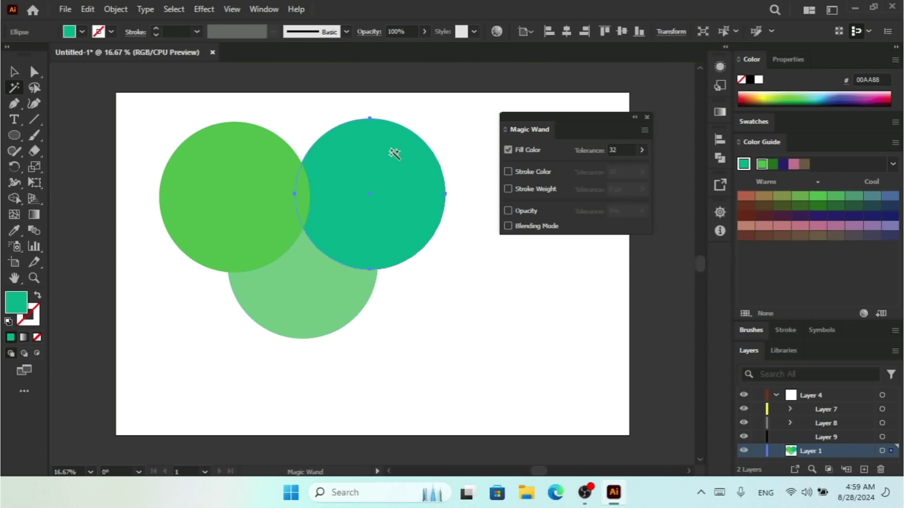
left_click(853, 93)
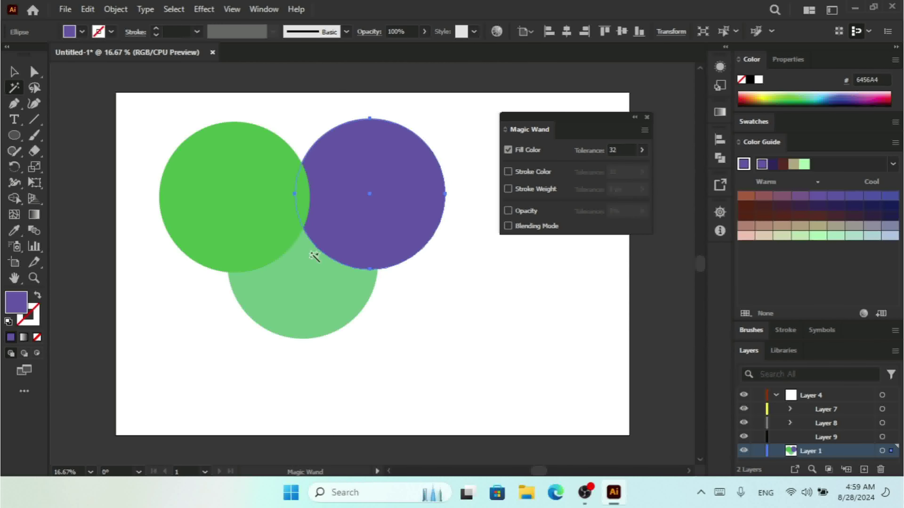
- Select the two similar green circles with the Magic Wand and recolor them together, ending with olive green 99AD40
left_click(307, 302)
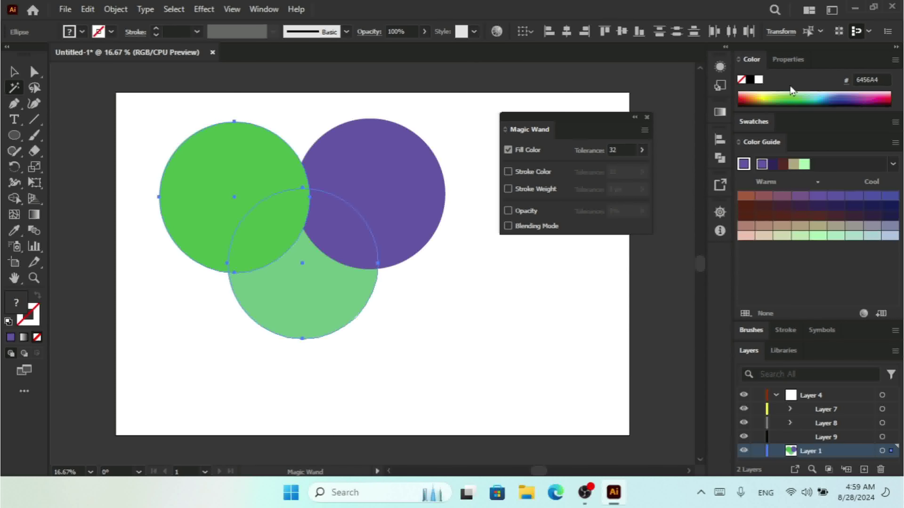
left_click(786, 93)
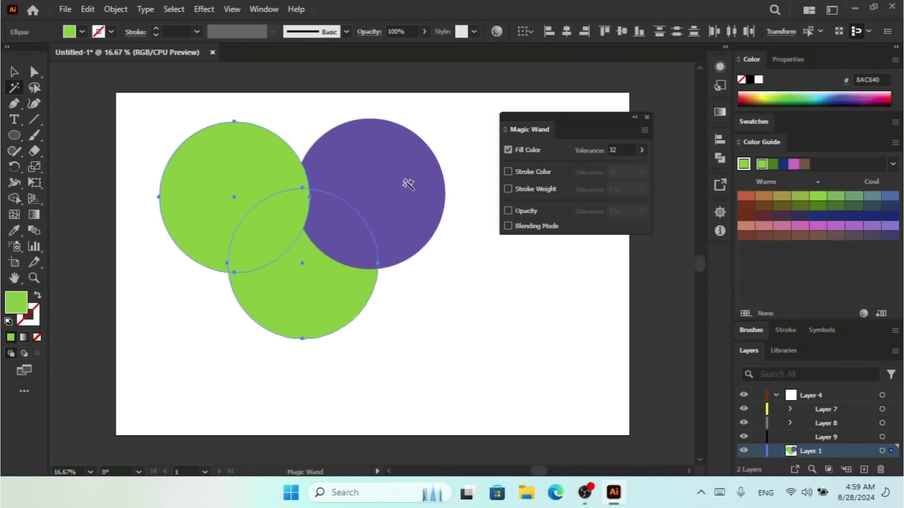
left_click(805, 199)
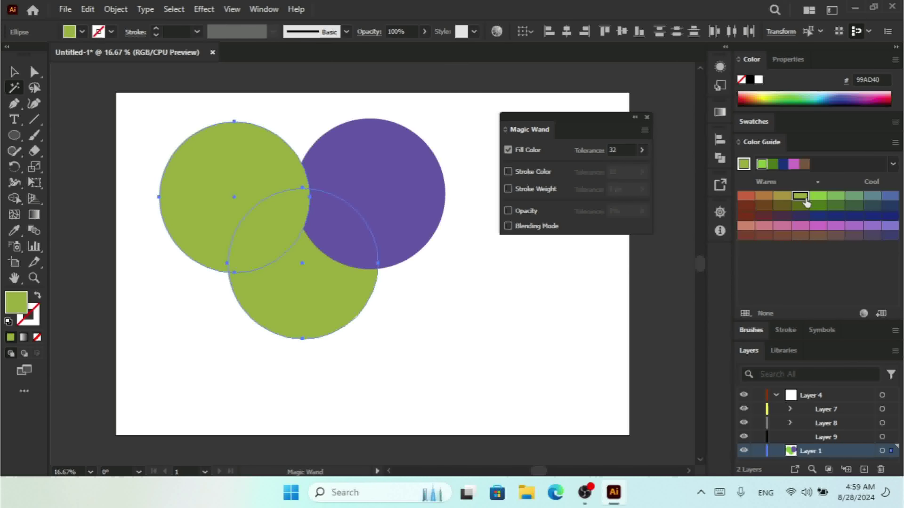
- Set the stroke weight of the two selected olive green circles to 12 px
left_click(155, 30)
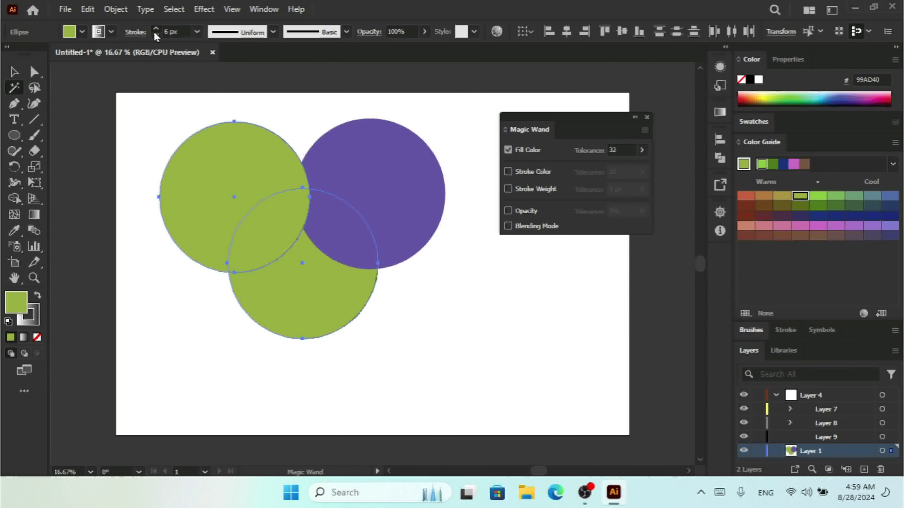
left_click(155, 30)
left_click(155, 29)
left_click(155, 29)
left_click(155, 28)
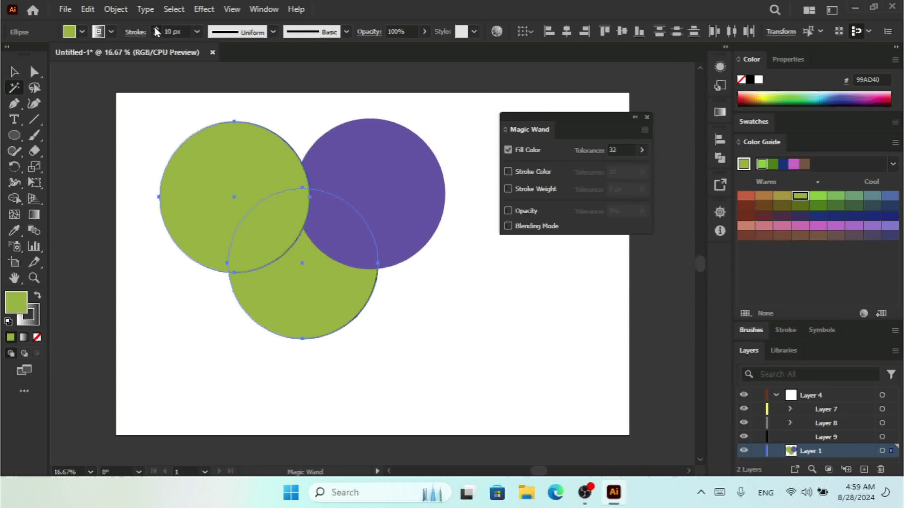
left_click(155, 30)
left_click(156, 29)
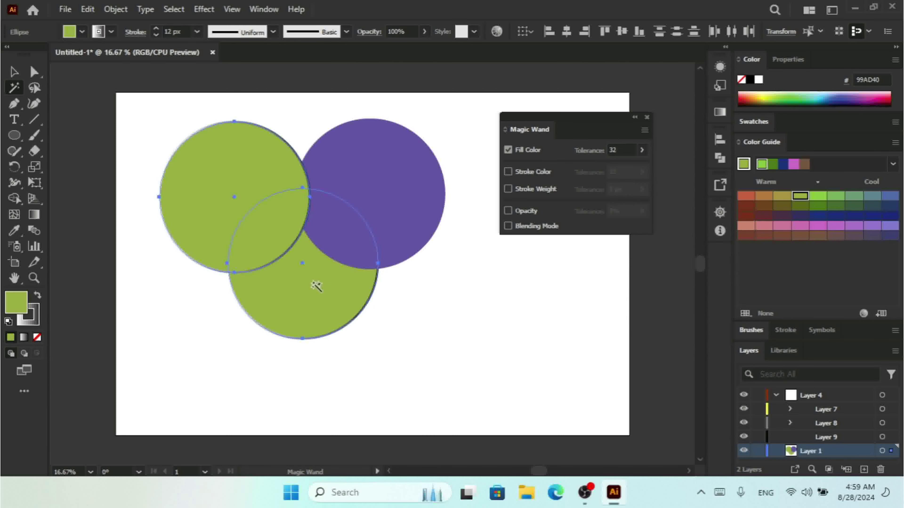
- Select the purple circle with the Magic Wand and fill it with dark olive 5A681B
left_click(351, 182)
left_click(800, 206)
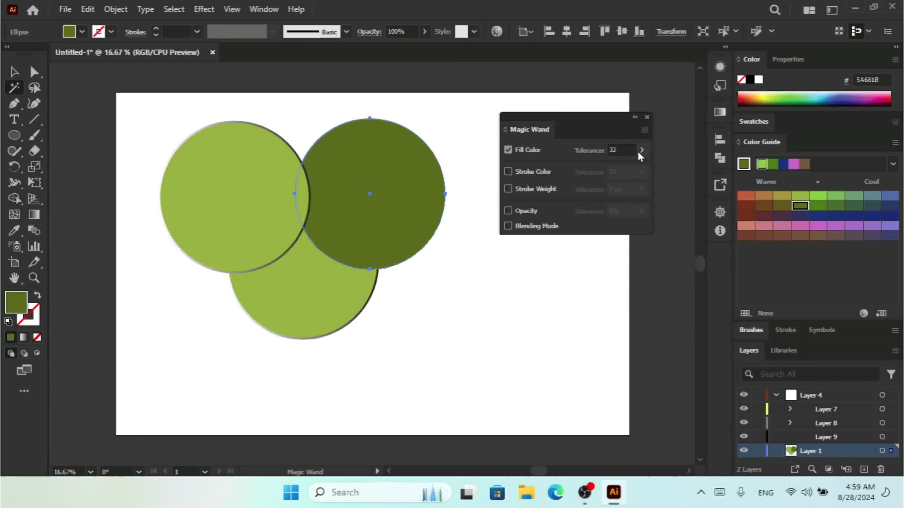
- Enable Stroke Color, Stroke Weight, Opacity and Blending Mode as Magic Wand matching criteria
left_click(526, 173)
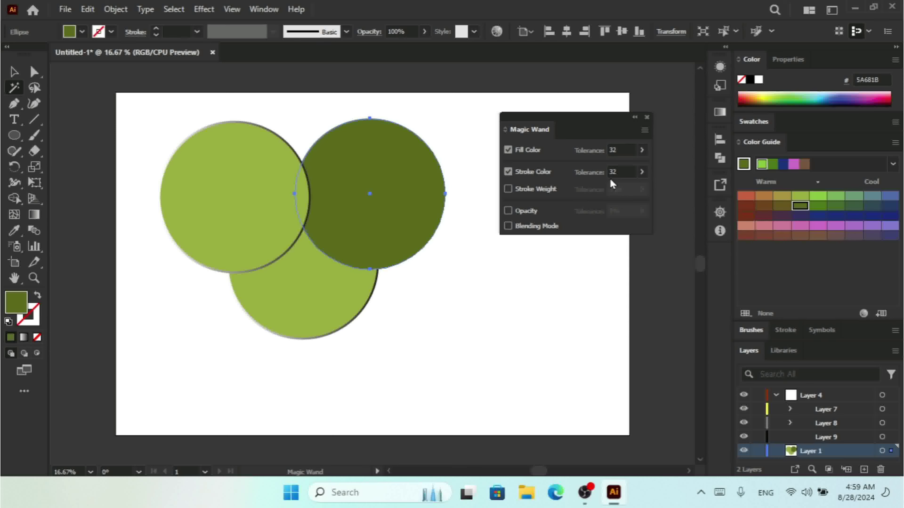
left_click(510, 190)
left_click(508, 211)
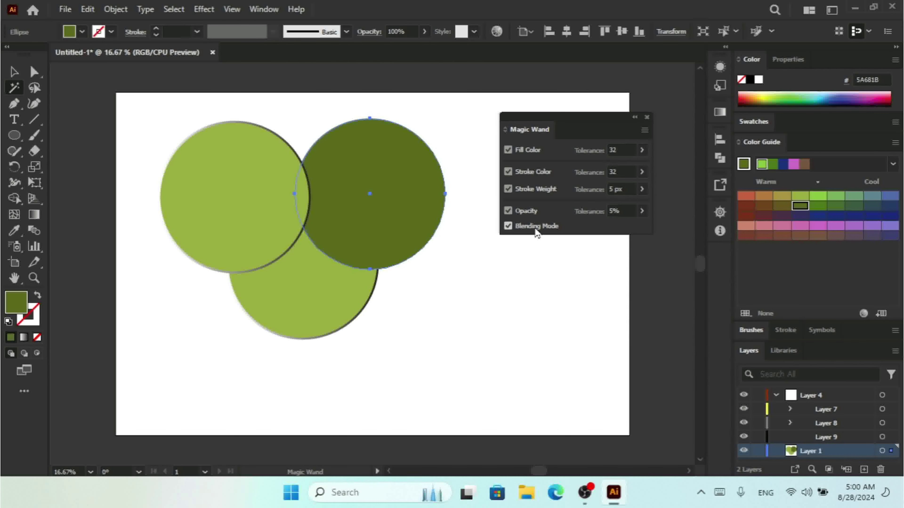
- Hide the Magic Wand's stroke options and show them again
left_click(644, 131)
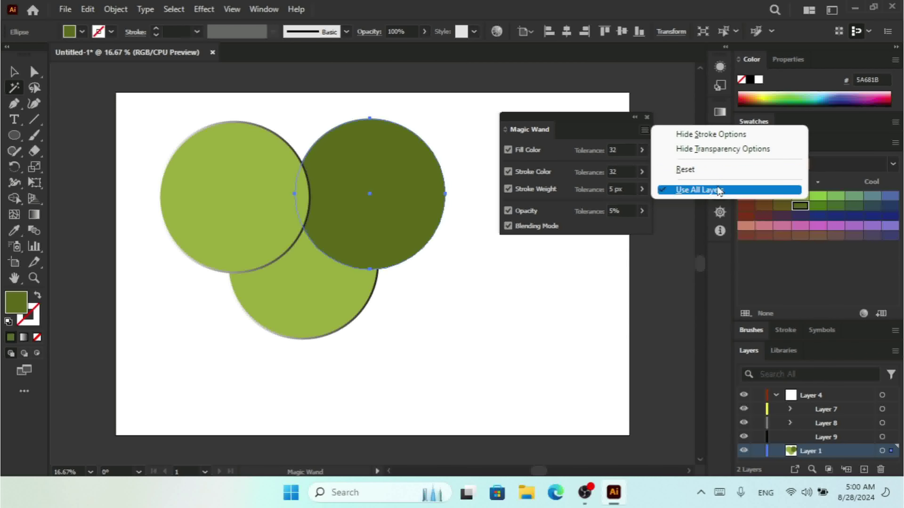
left_click(704, 135)
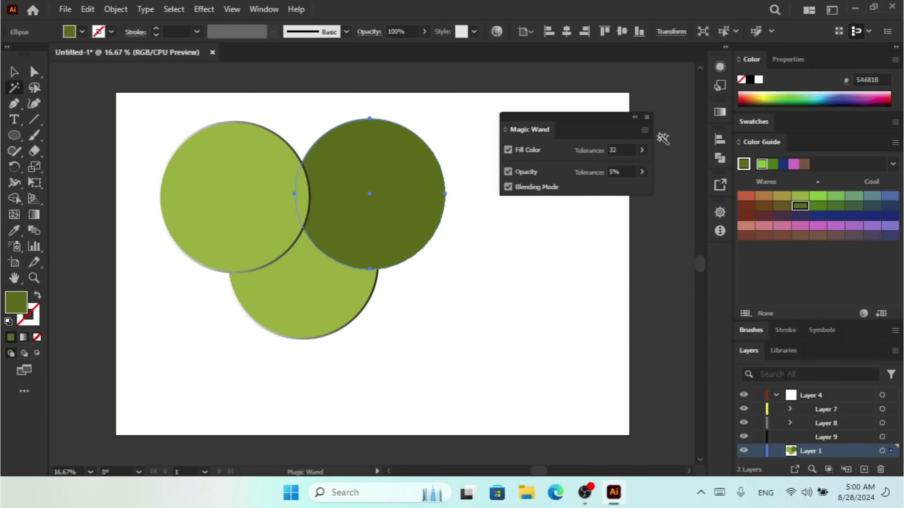
left_click(644, 130)
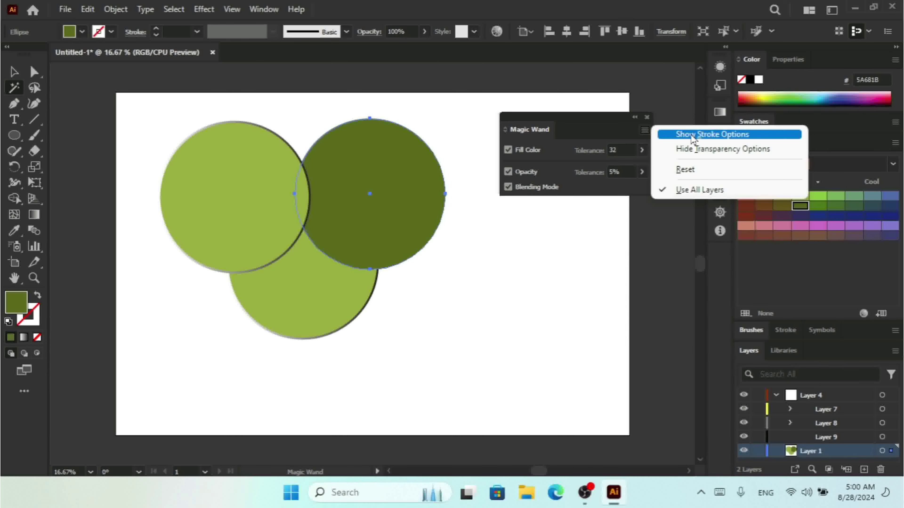
left_click(693, 138)
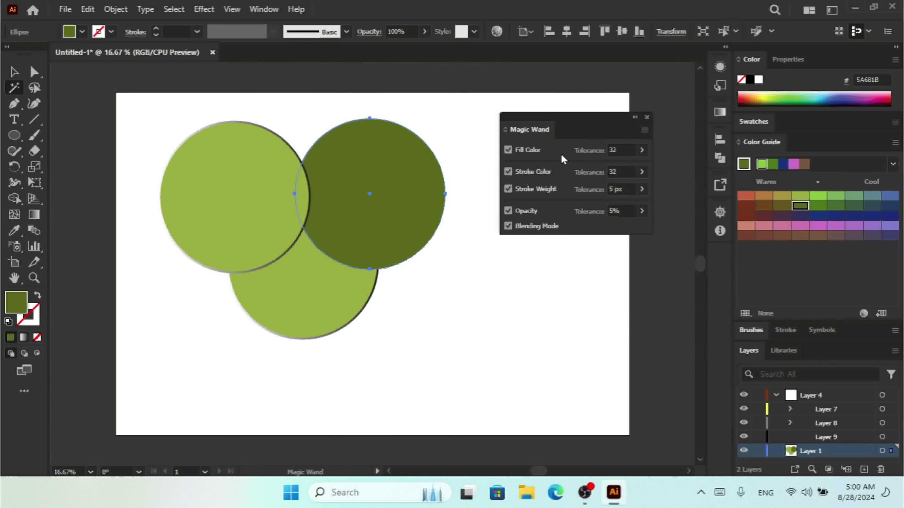
- Close the Magic Wand options and delete all three circles from the artboard
left_click(646, 117)
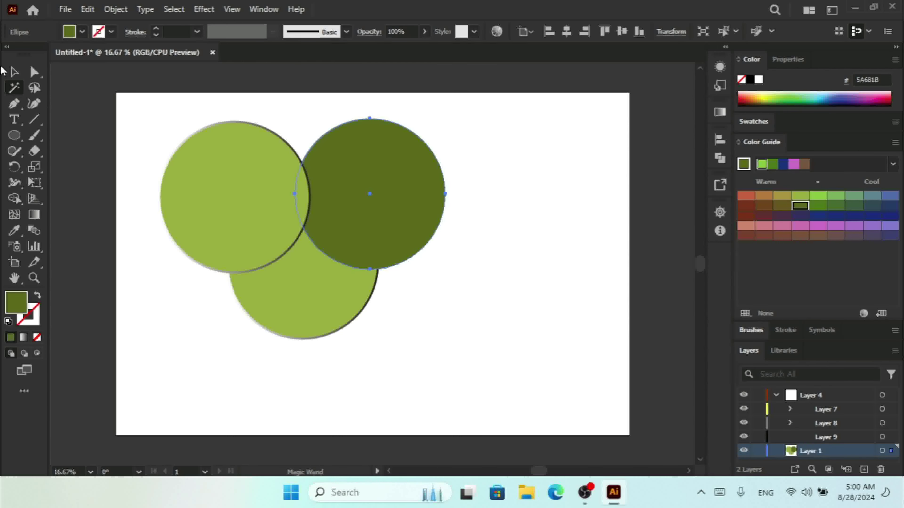
left_click(13, 71)
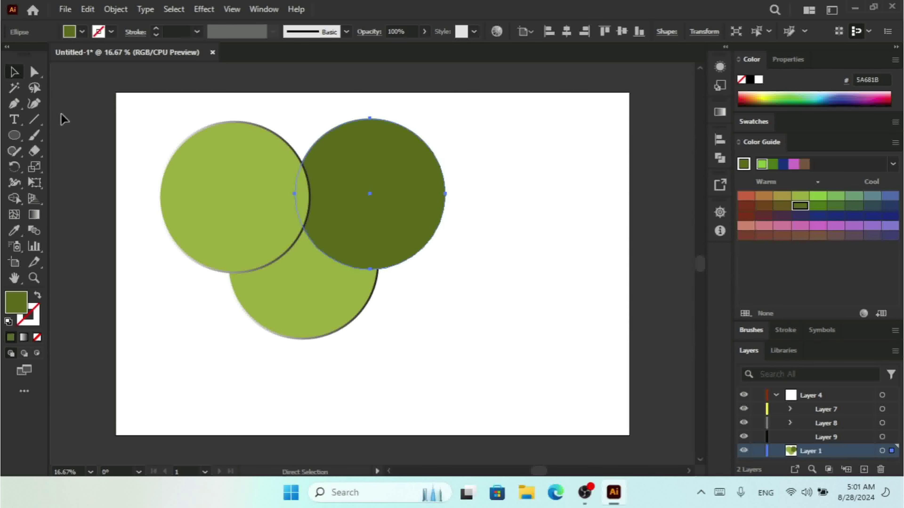
key("ctrl+a")
key("Delete")
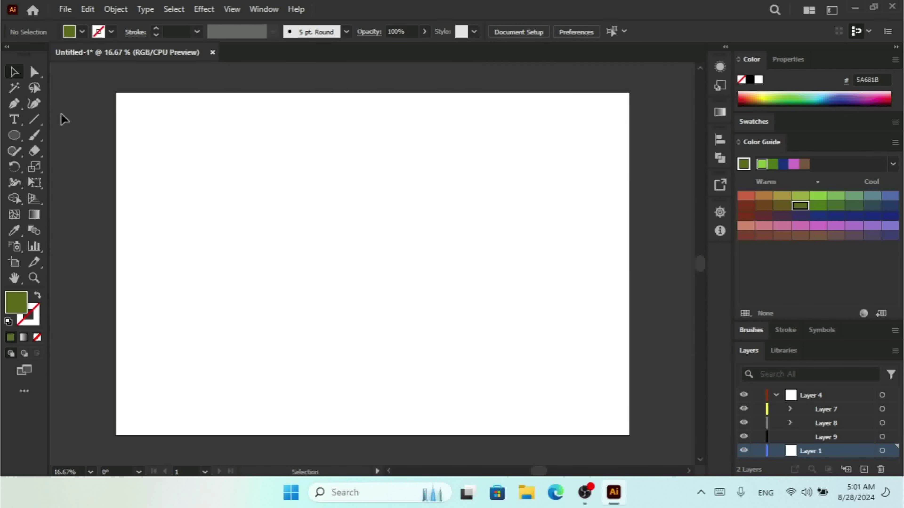
left_click(258, 9)
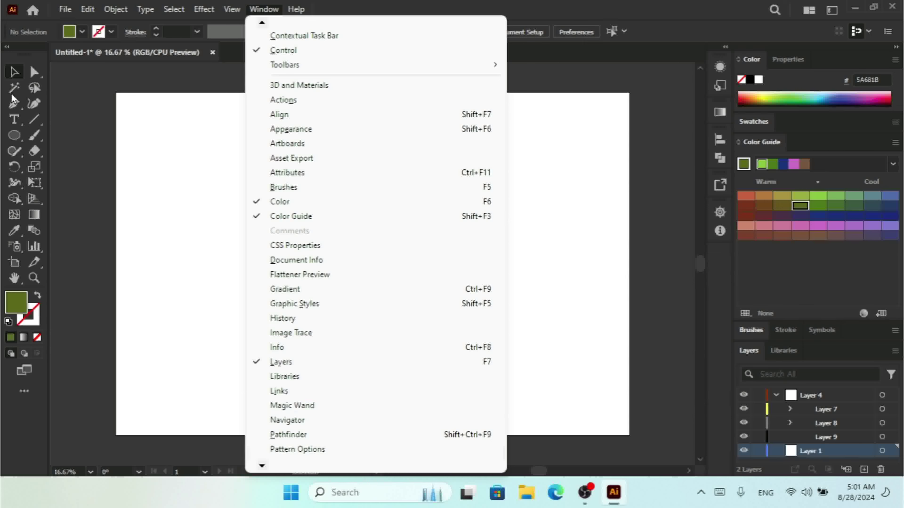
left_click(11, 73)
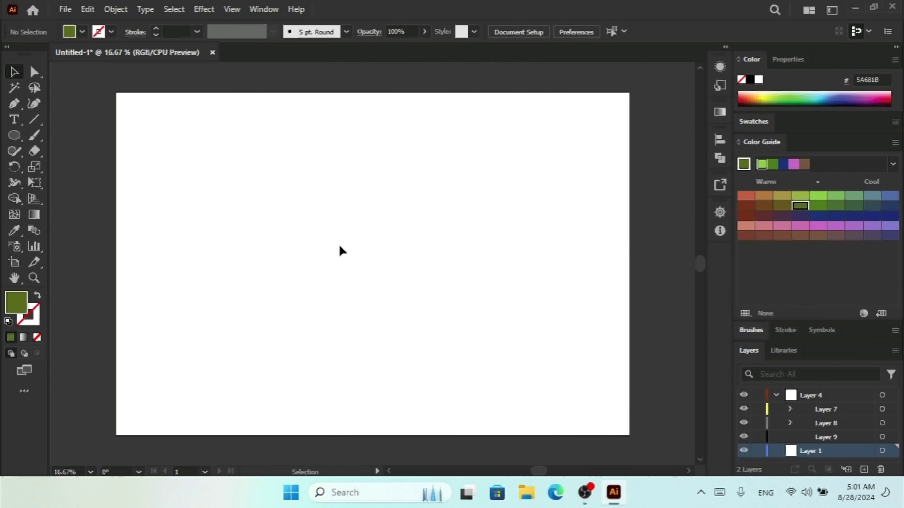